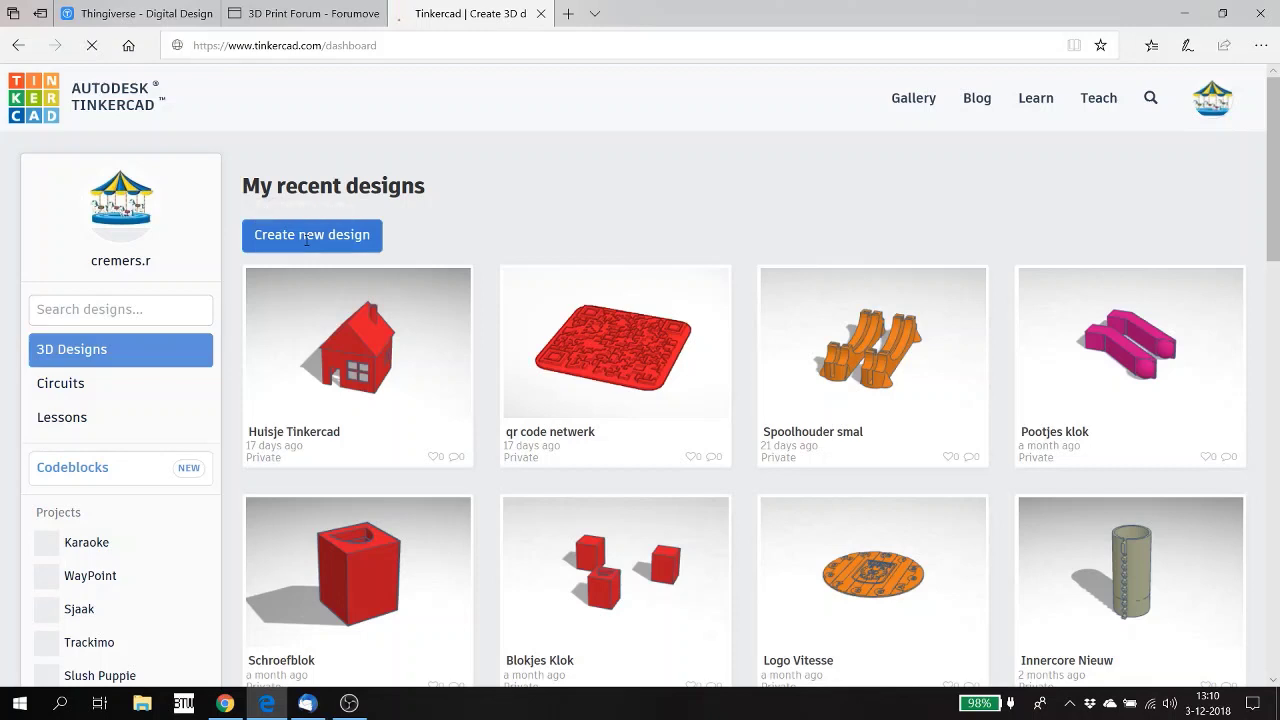
Create a new design and place a red solid box near the back-left of the workplane.
left_click(307, 238)
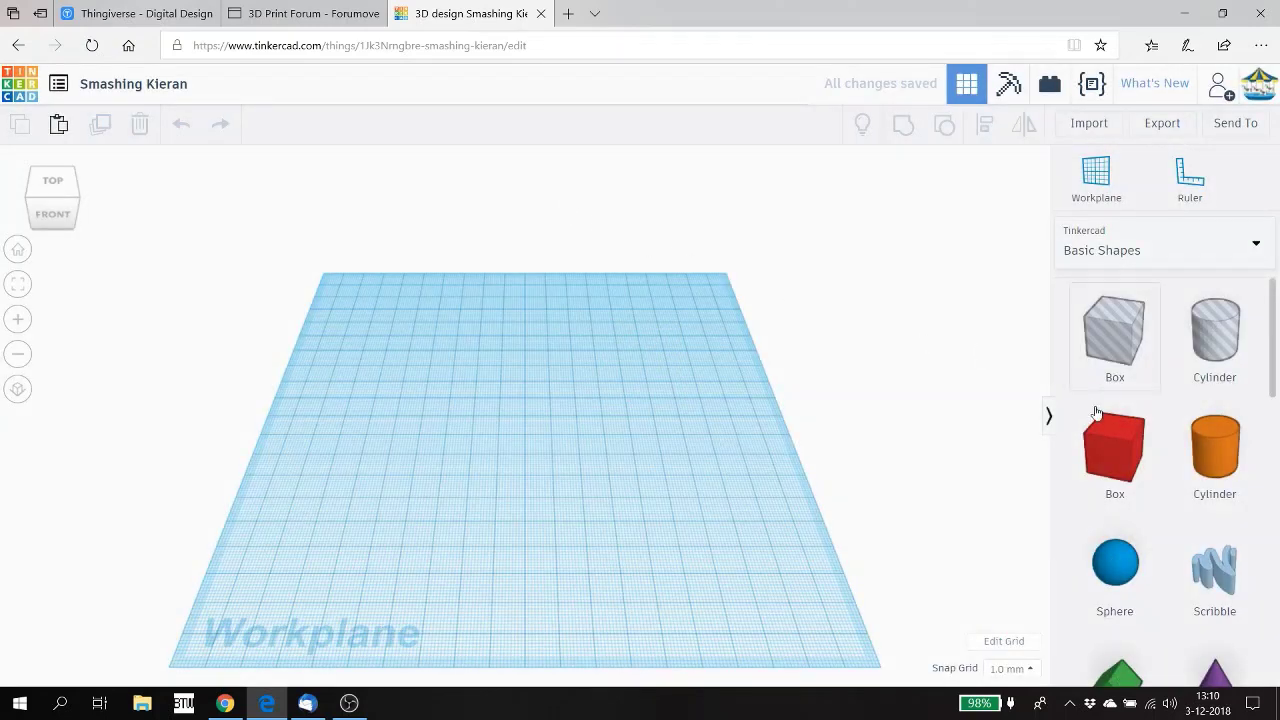
left_click_drag(1127, 452, 465, 391)
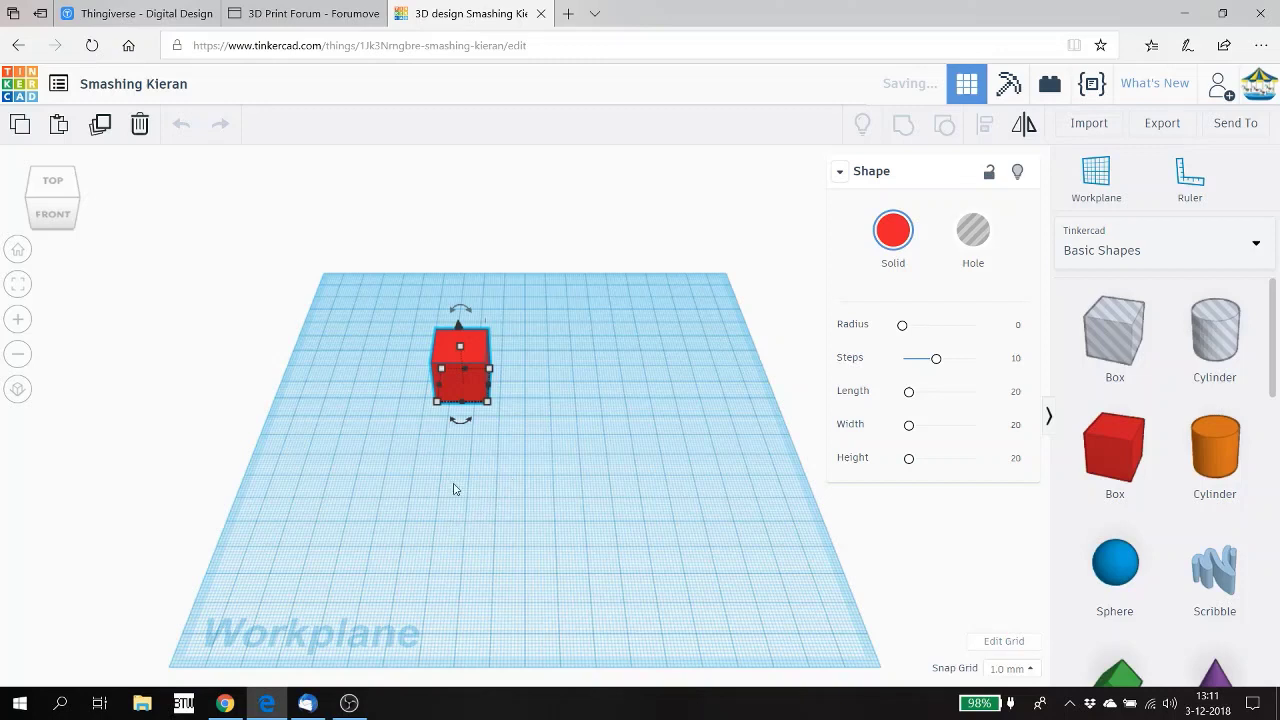
left_click_drag(476, 356, 475, 485)
left_click_drag(465, 387, 447, 322)
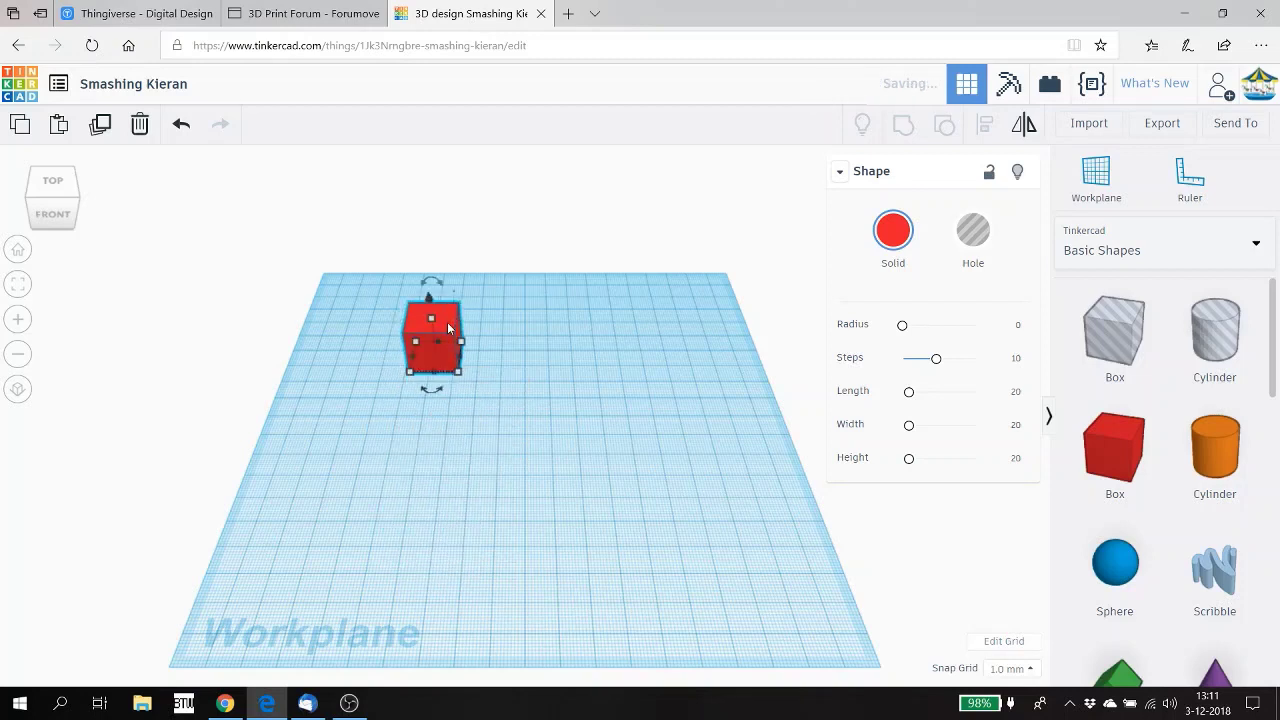
key("Delete")
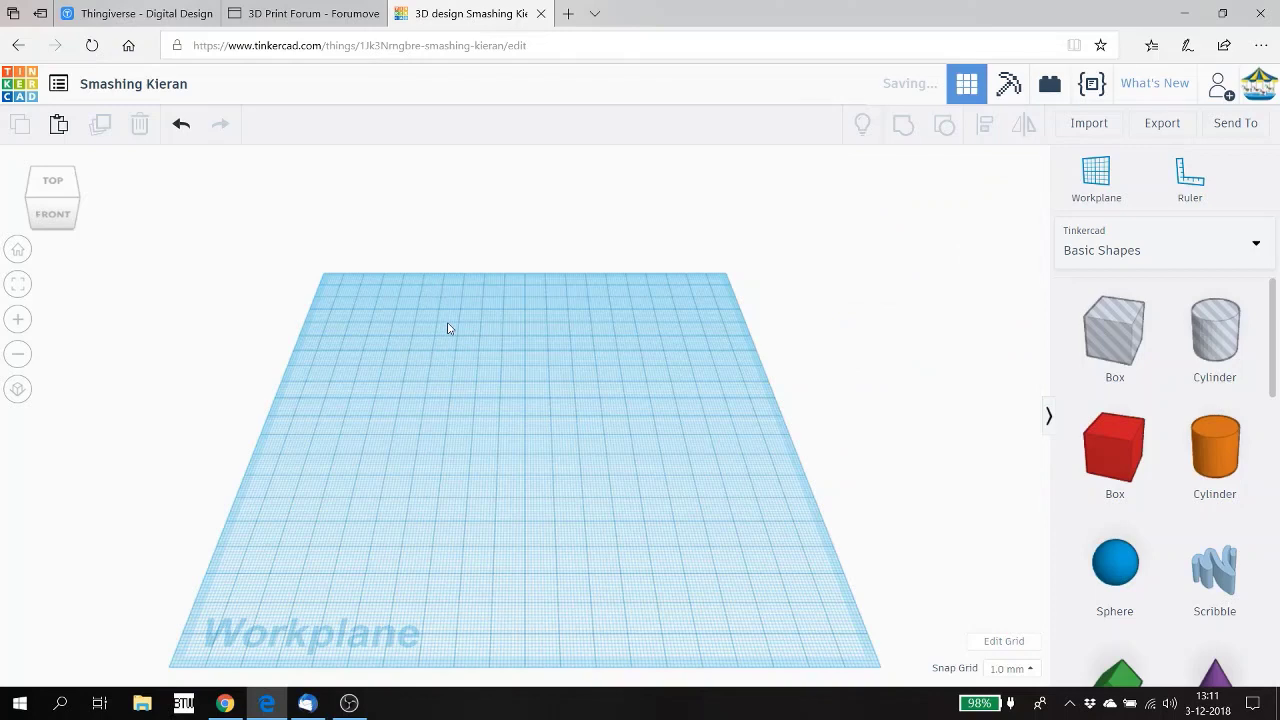
left_click(182, 127)
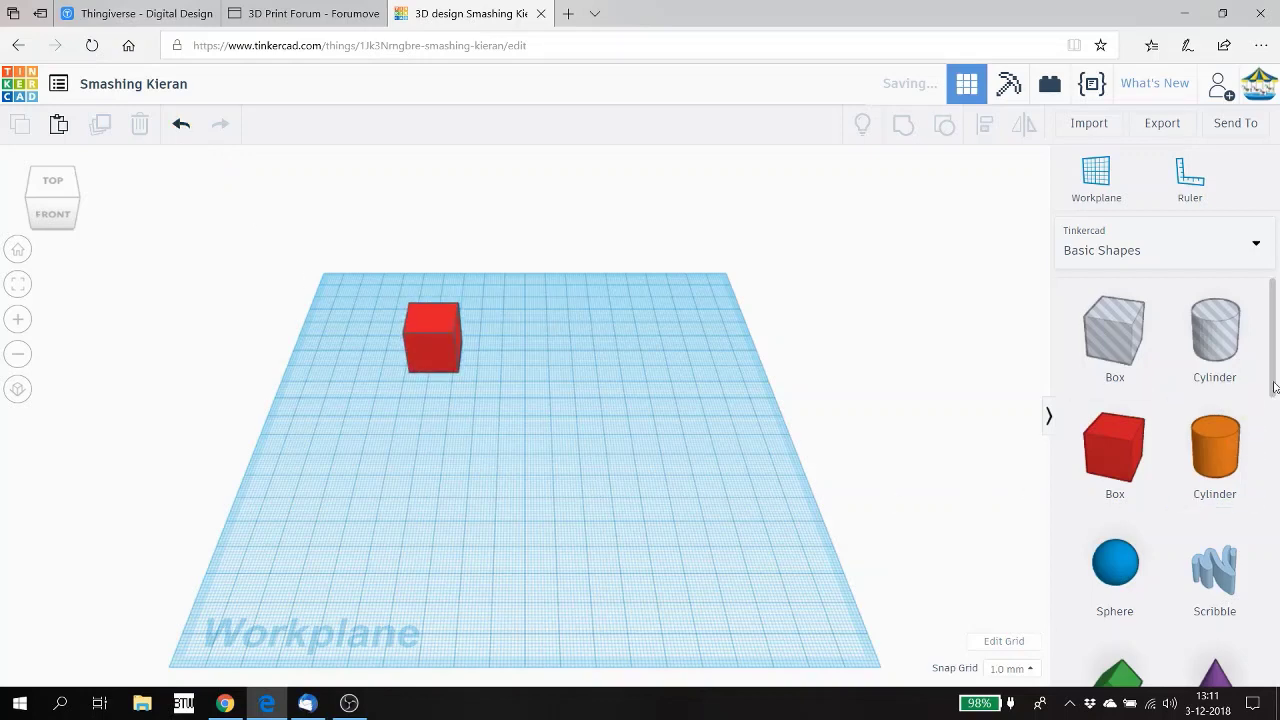
Place a green roof shape to the right of the box and shift it 5 mm left and 4 mm forward.
scroll(1275, 388, "down", 1)
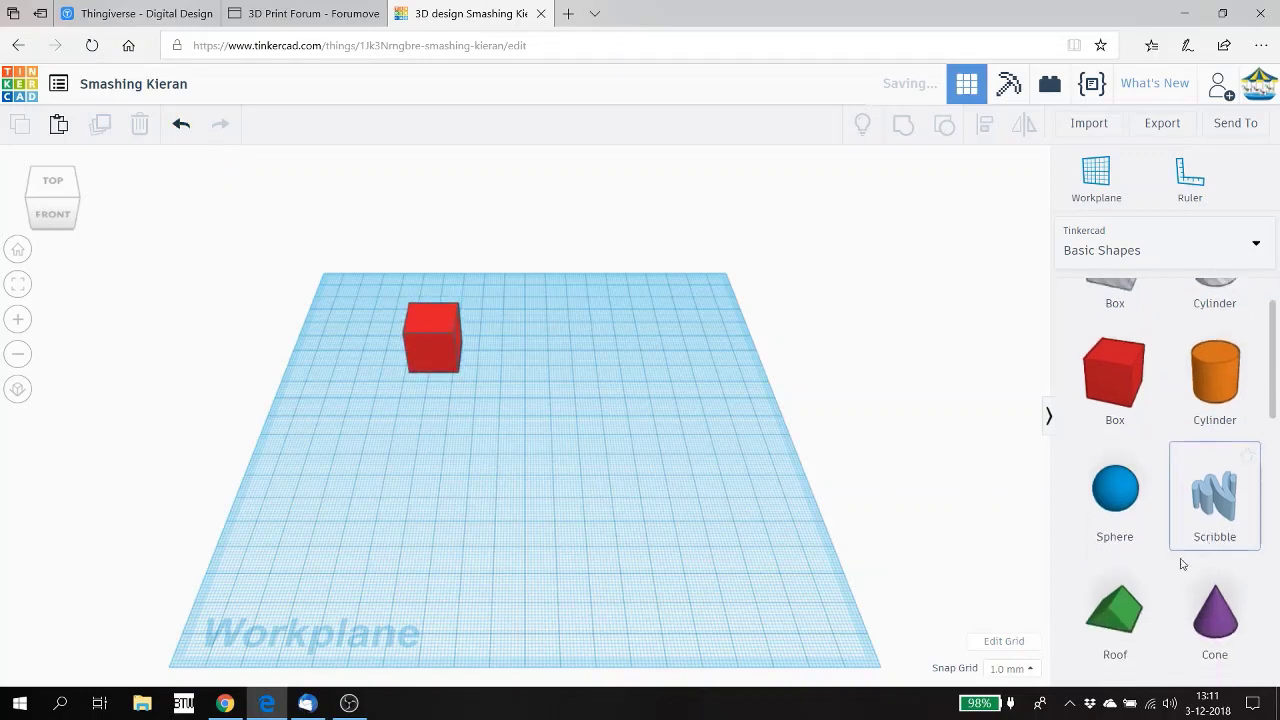
left_click_drag(1117, 619, 637, 345)
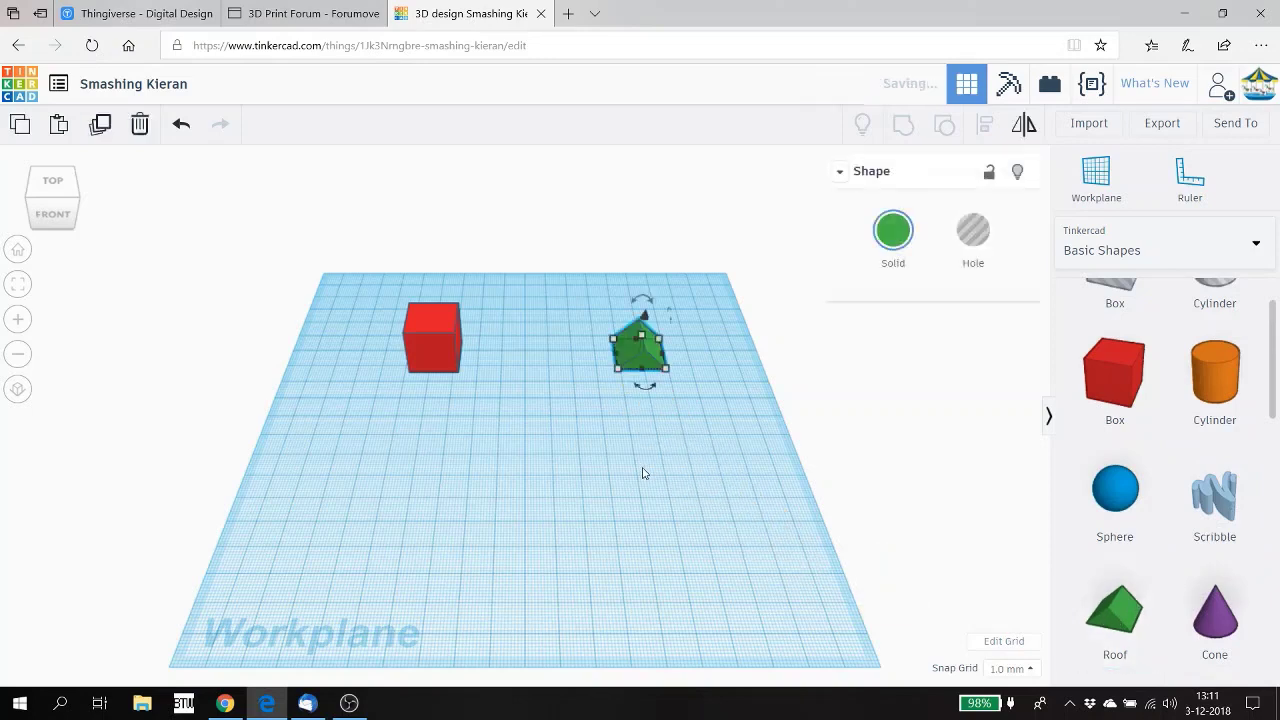
left_click(643, 340)
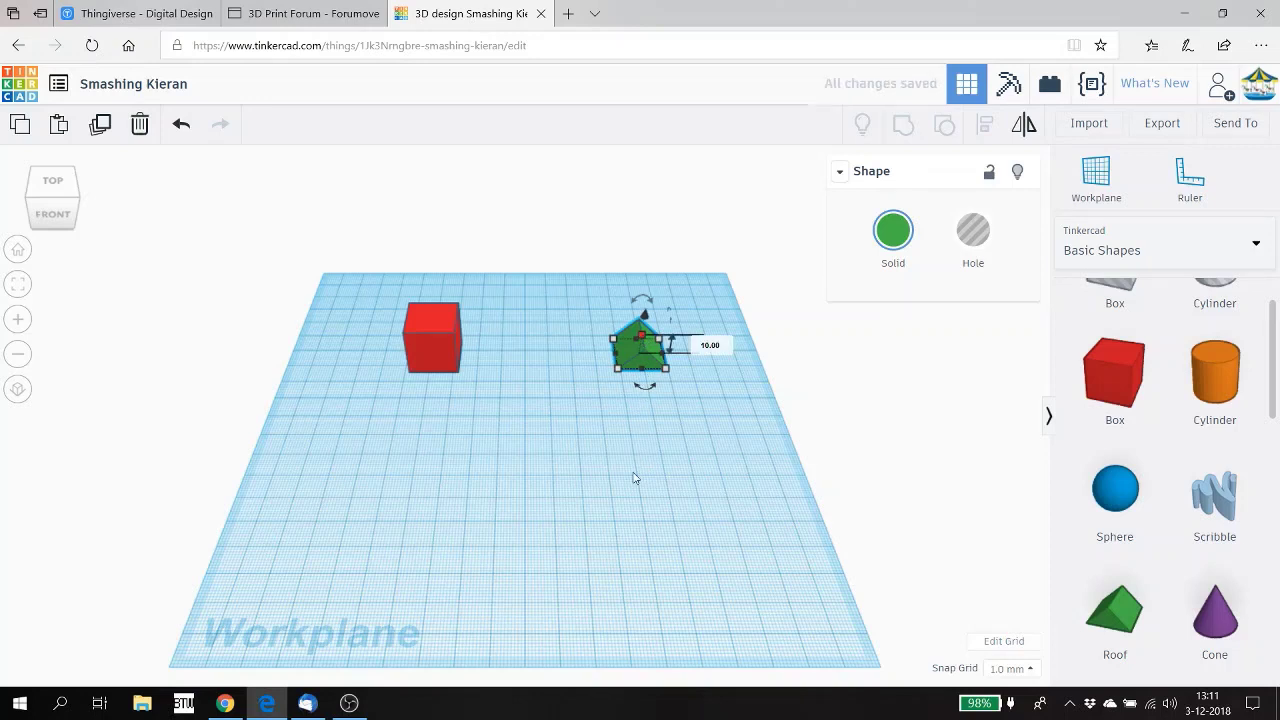
left_click(619, 533)
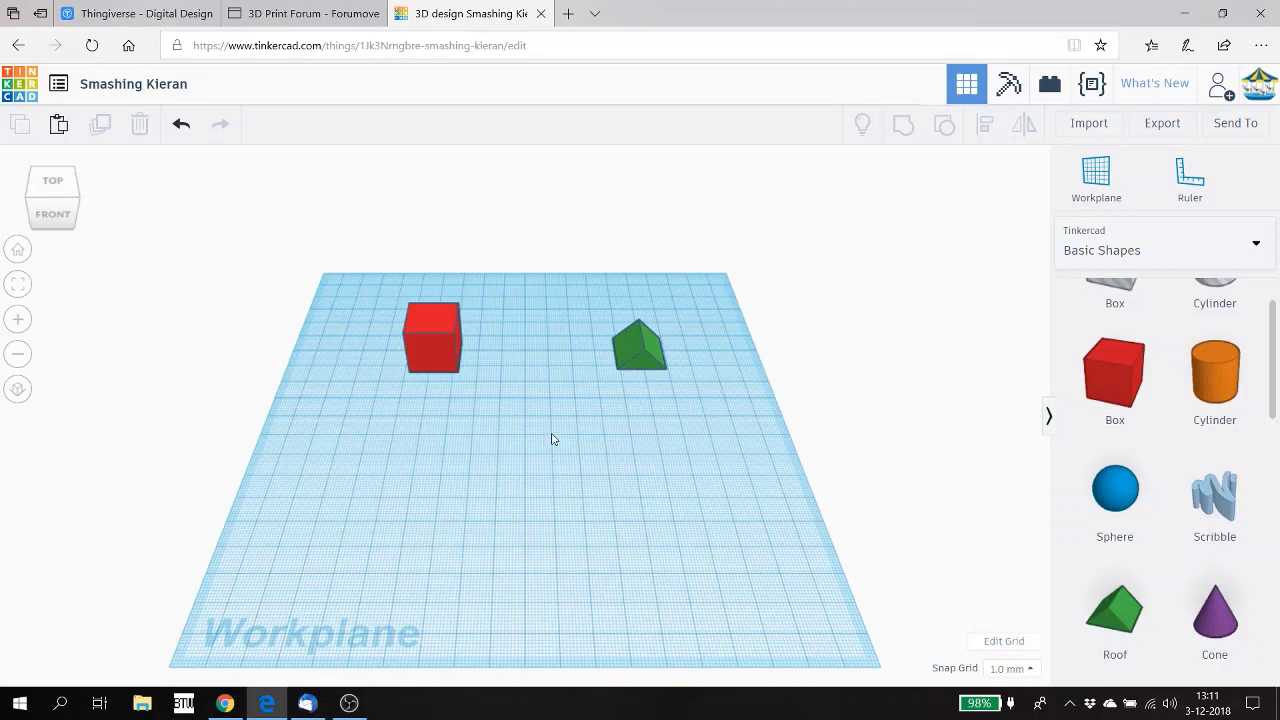
mouse_move(628, 350)
left_mouse_down()
mouse_move(603, 449)
mouse_move(621, 358)
left_mouse_up()
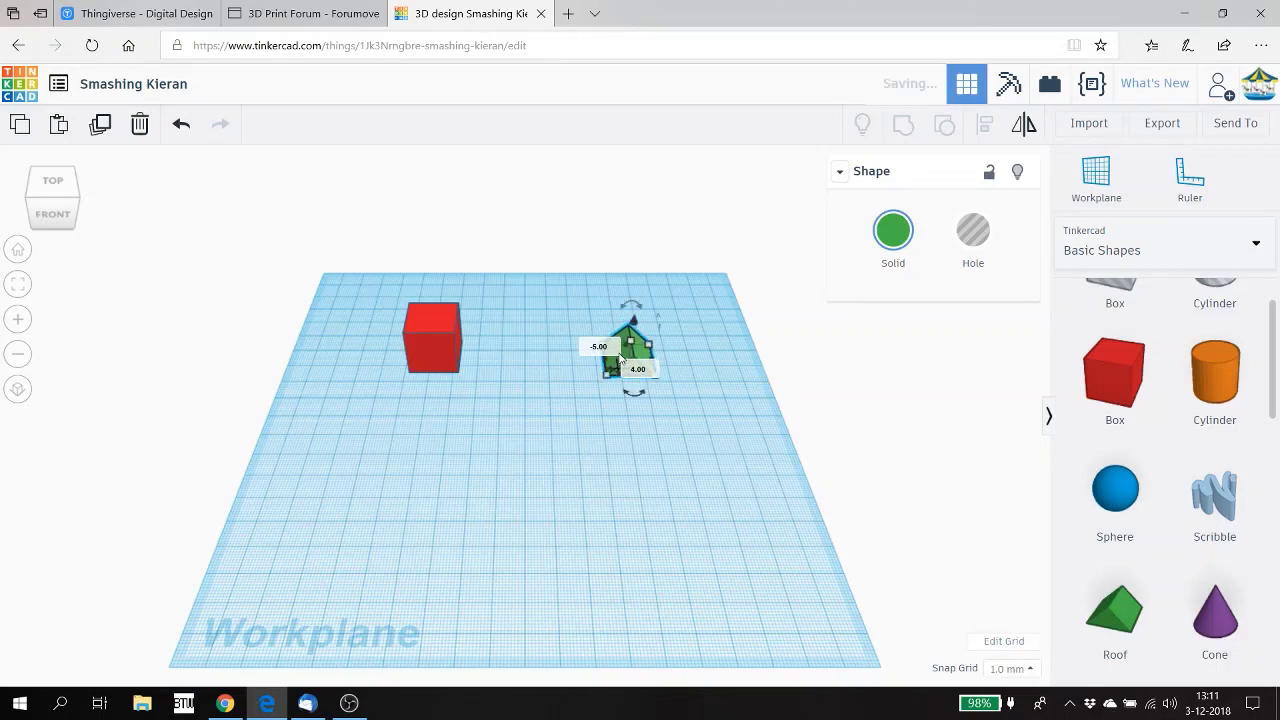
left_click(603, 458)
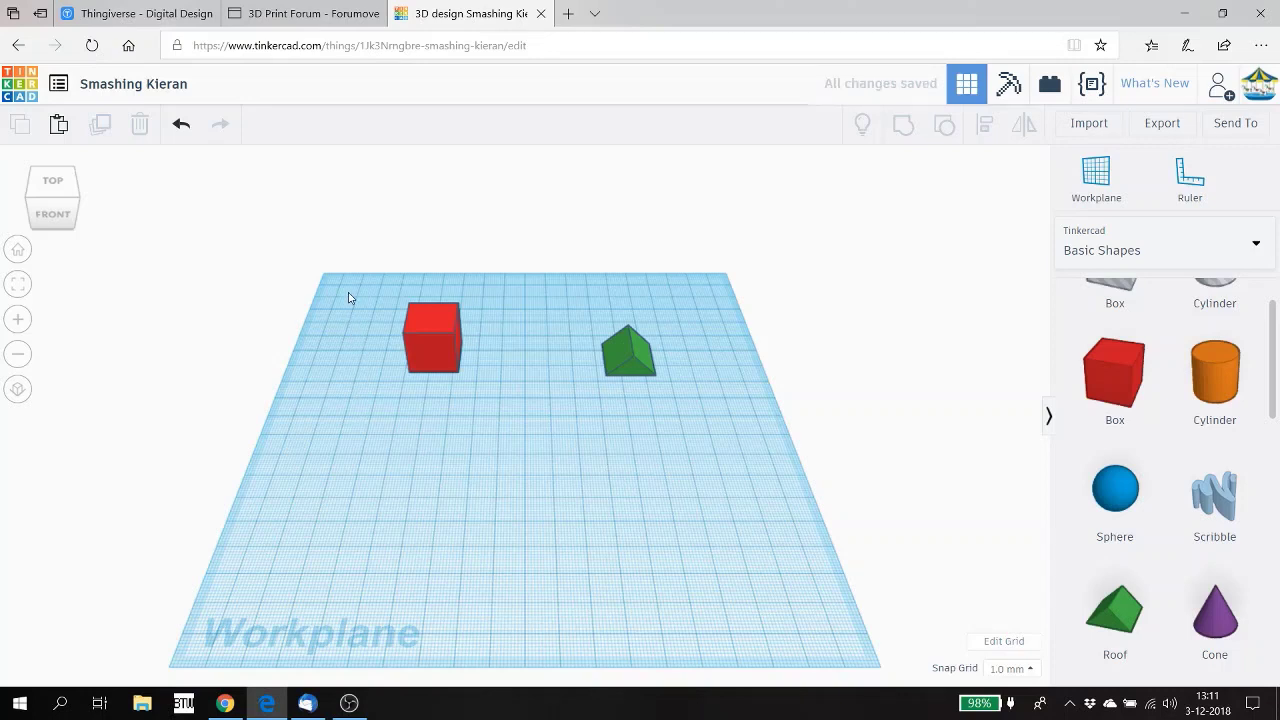
Group the box and the roof, and move the group 7 mm right and 13 mm toward the back.
left_click_drag(348, 293, 680, 423)
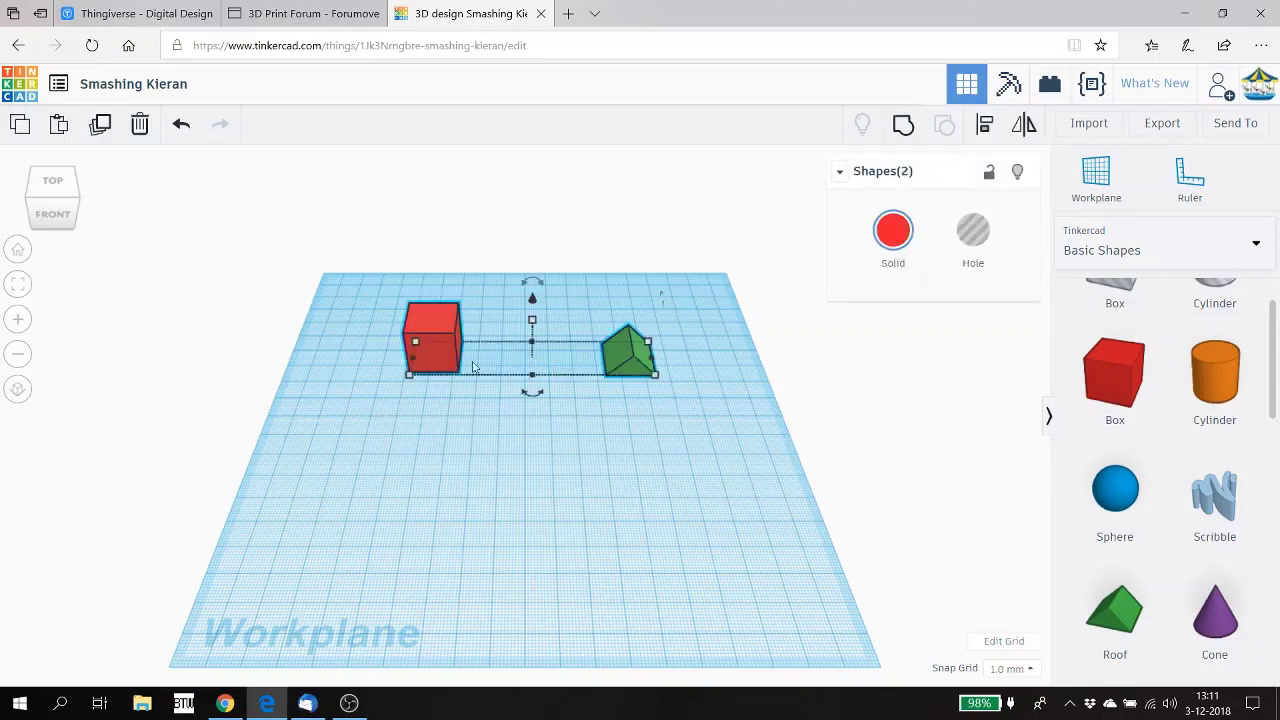
left_click_drag(470, 340, 470, 340)
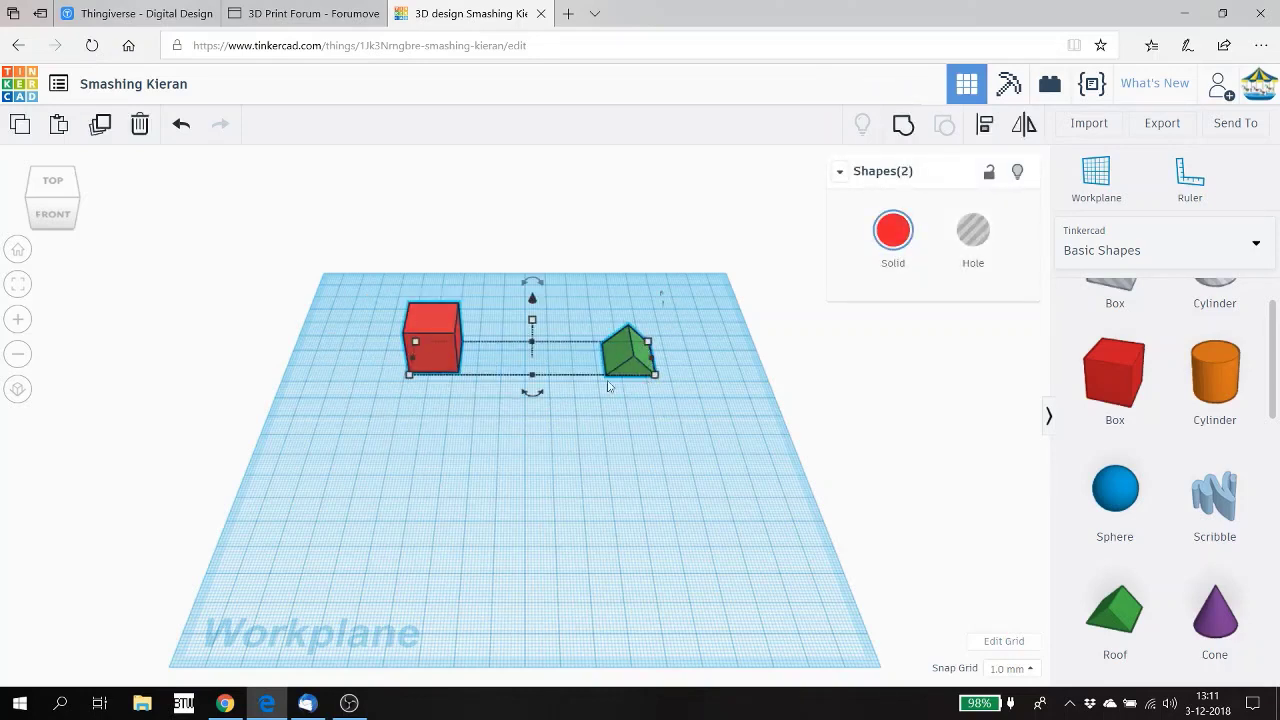
left_click(903, 125)
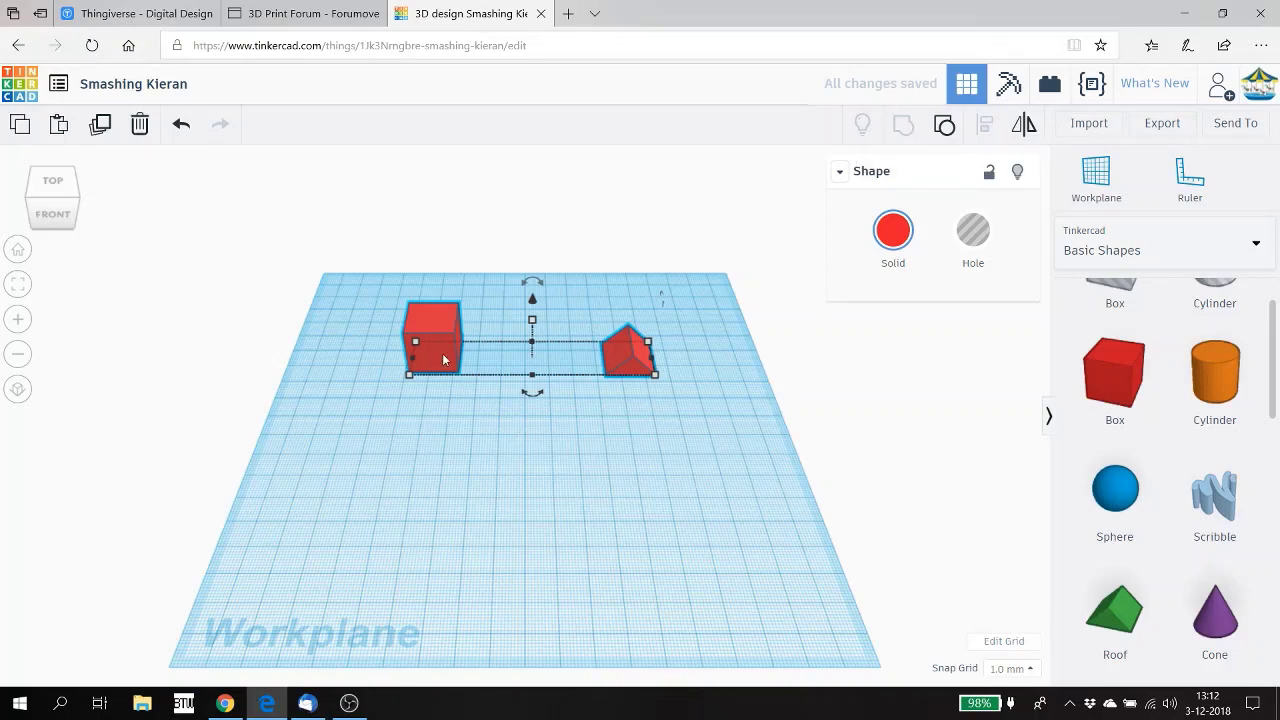
left_click_drag(436, 354, 455, 332)
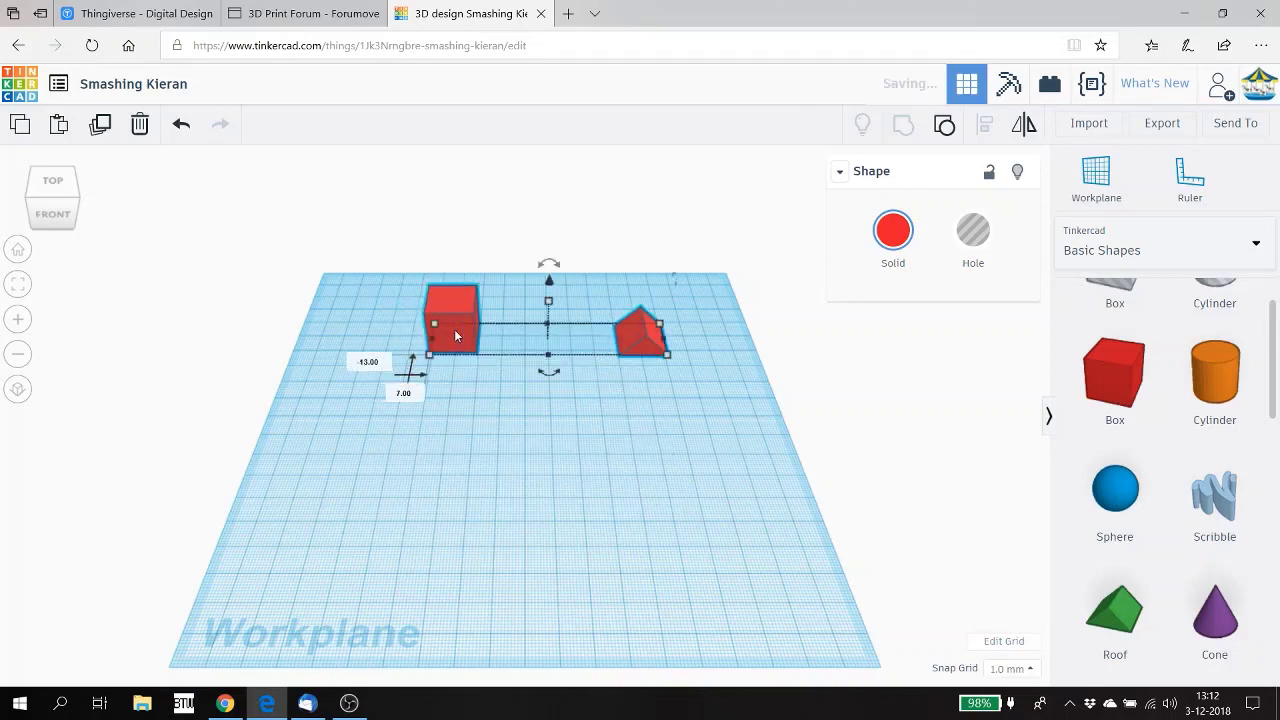
left_click(530, 481)
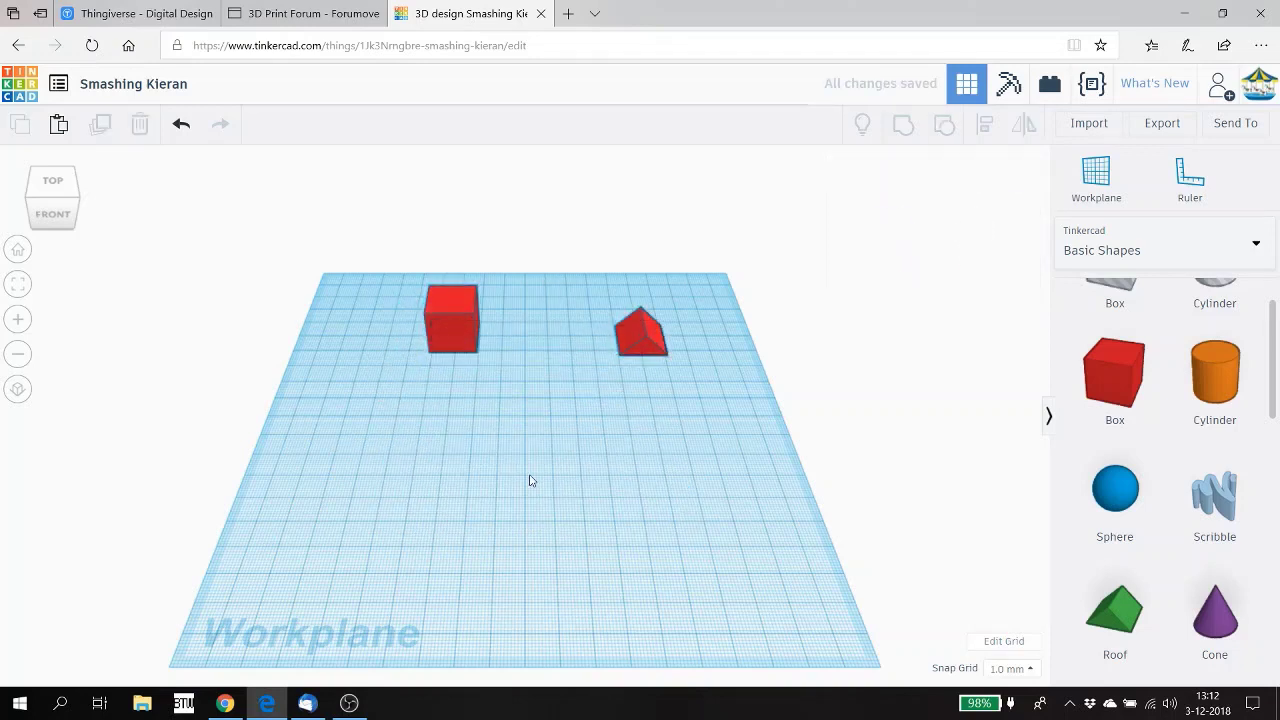
Ungroup the box and roof, and undo the ungrouping.
left_click(450, 340)
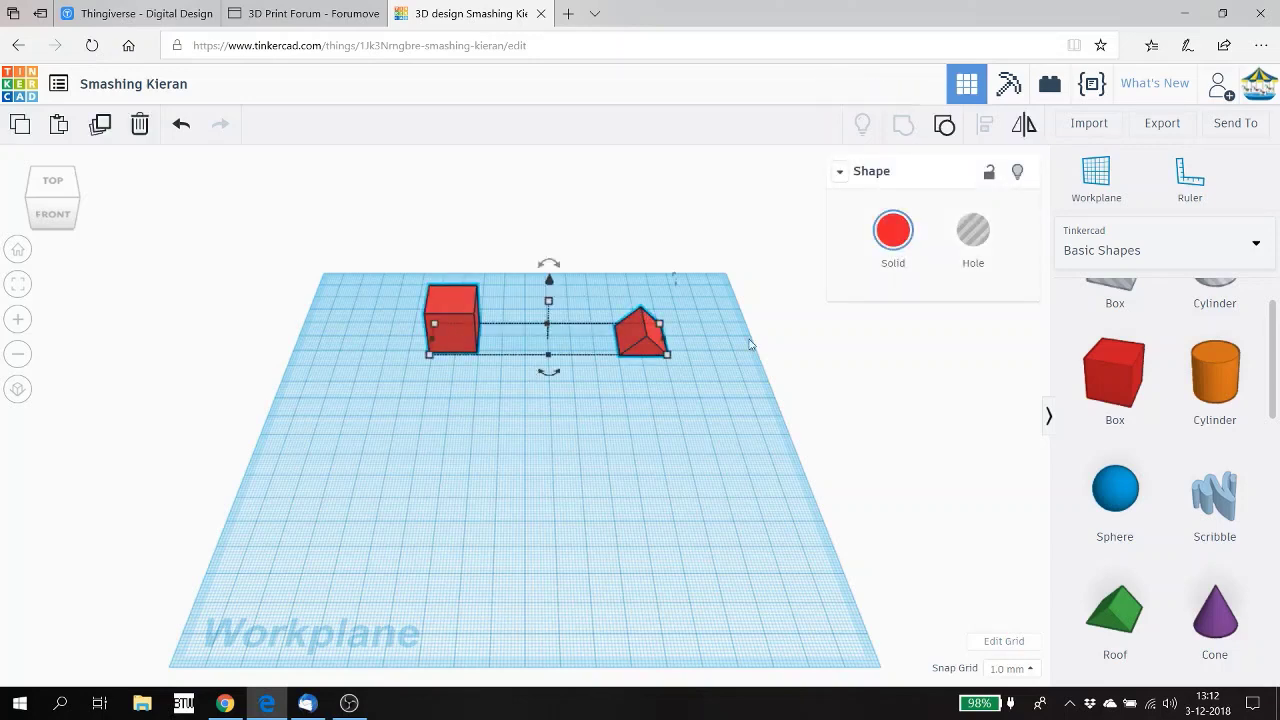
left_click(945, 126)
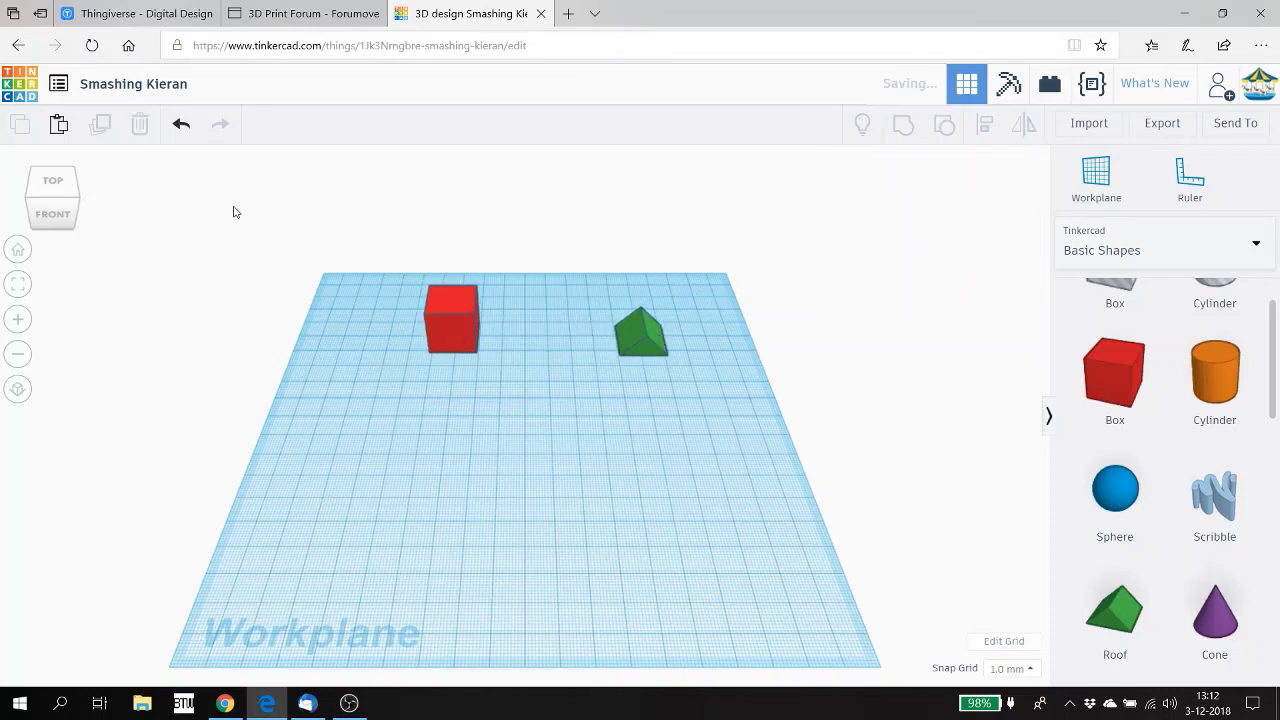
left_click(181, 124)
left_click_drag(407, 305, 657, 391)
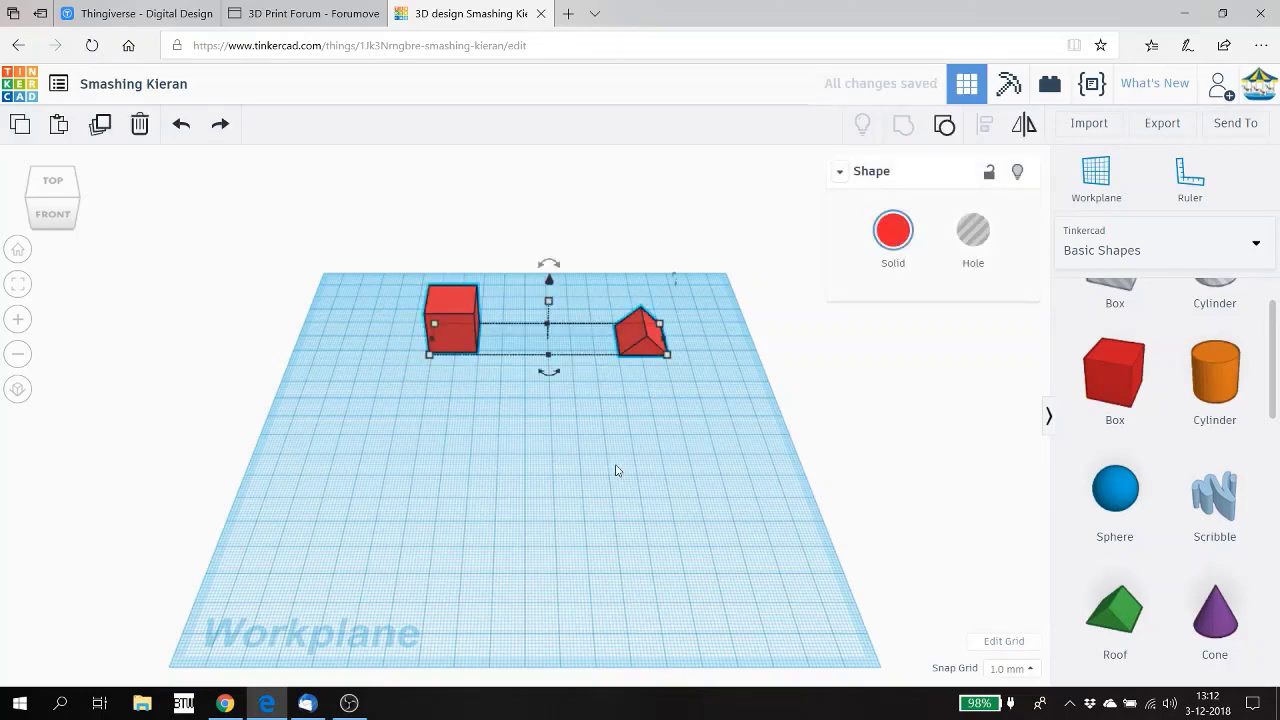
left_click(558, 494)
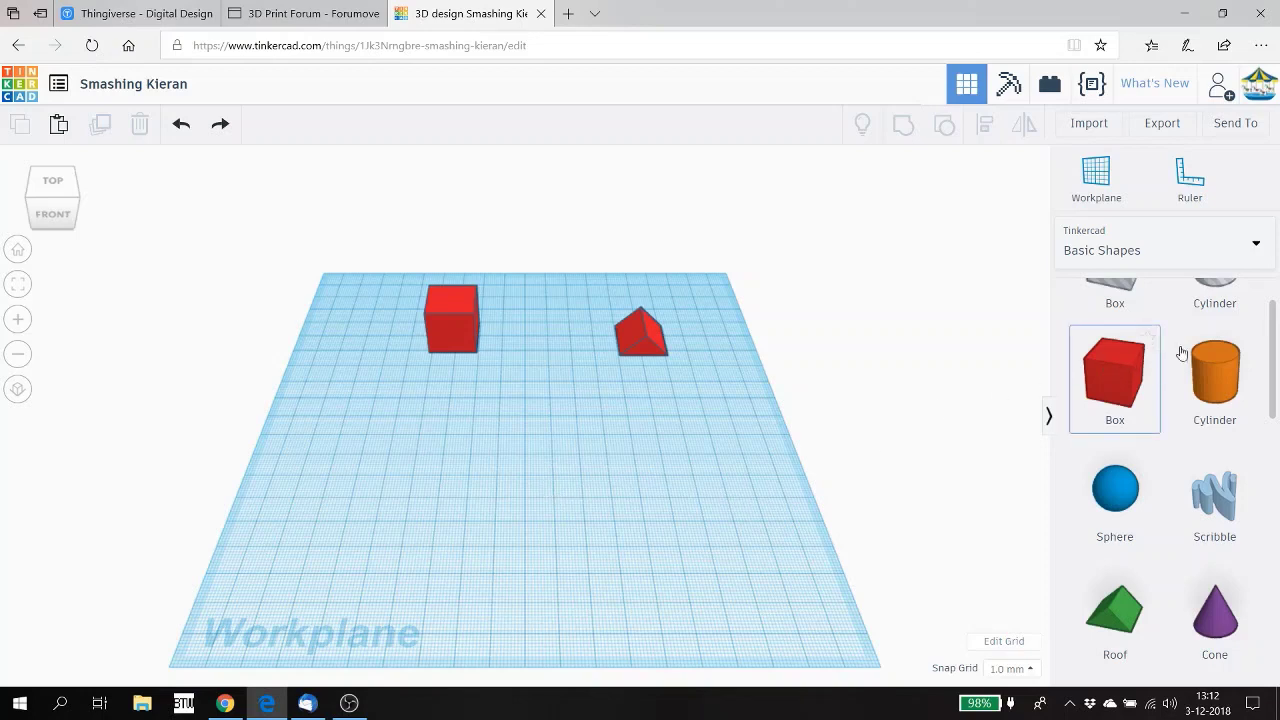
Cover the roof with a hole box about 67 by 95 mm and group it with the red shapes to cut the roof away.
scroll(1271, 348, "up", 1)
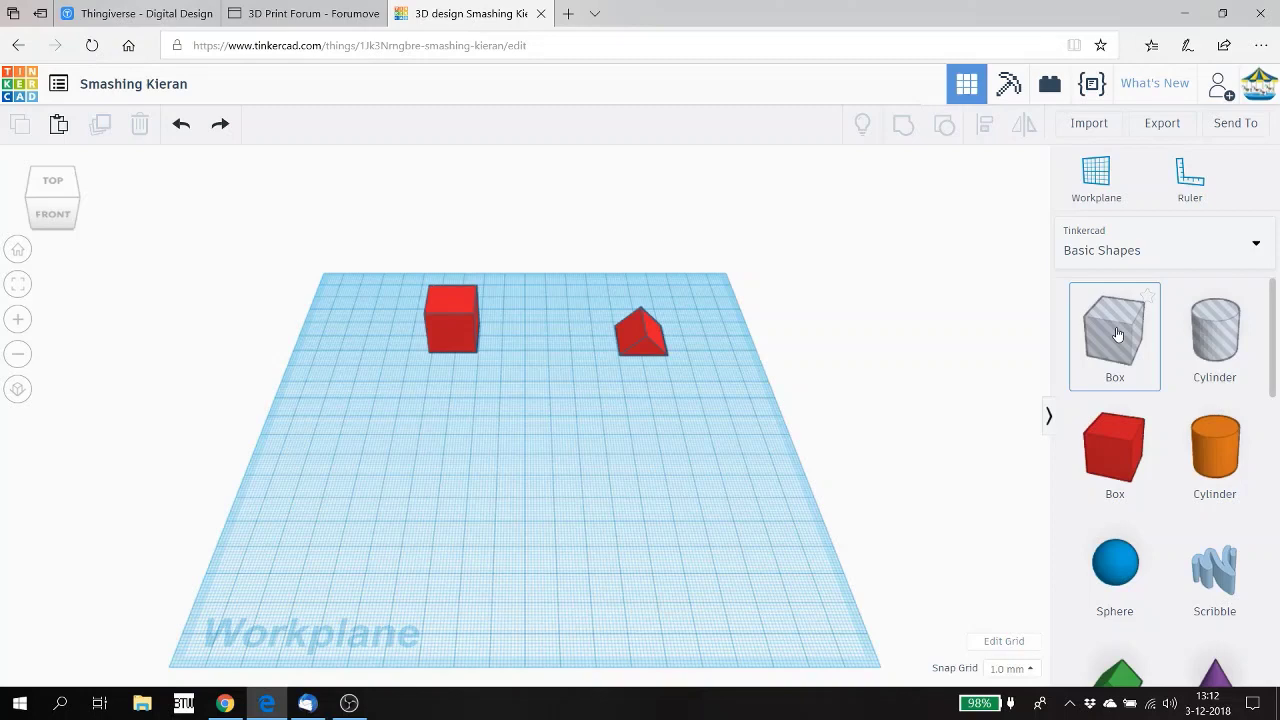
left_click_drag(1118, 334, 566, 305)
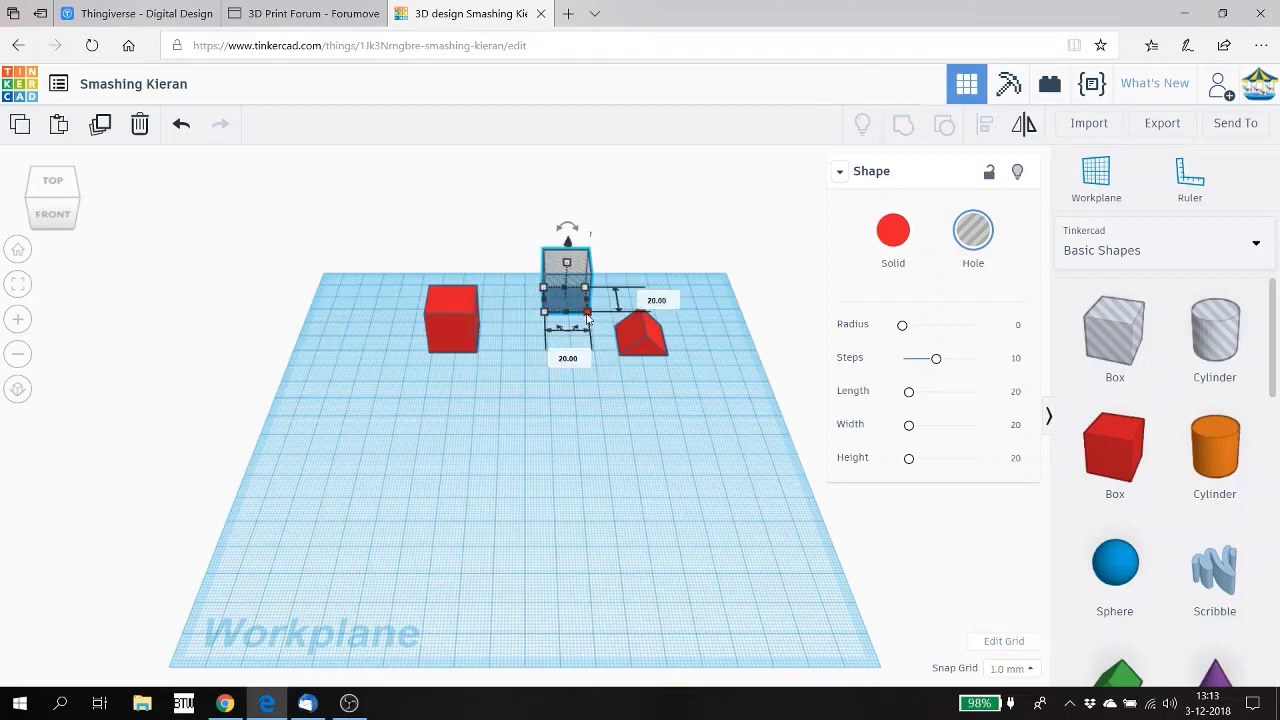
left_click_drag(587, 315, 724, 432)
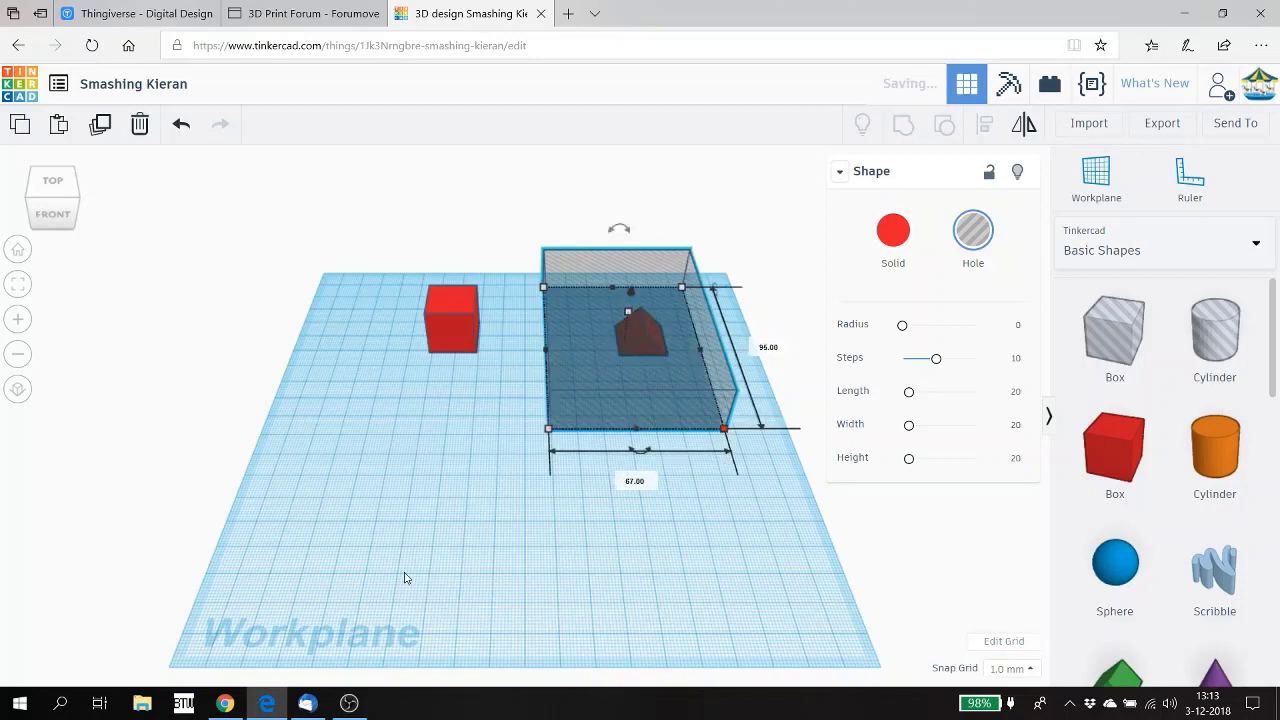
left_click(307, 511)
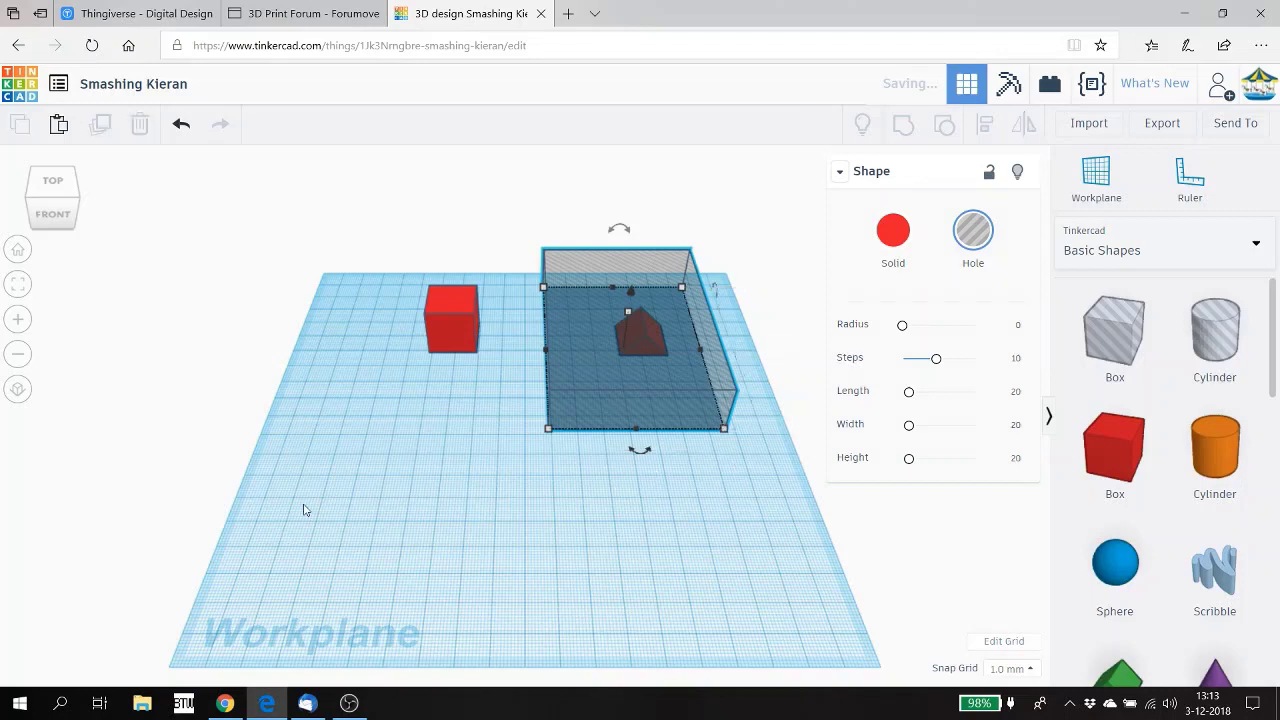
left_click_drag(366, 277, 694, 458)
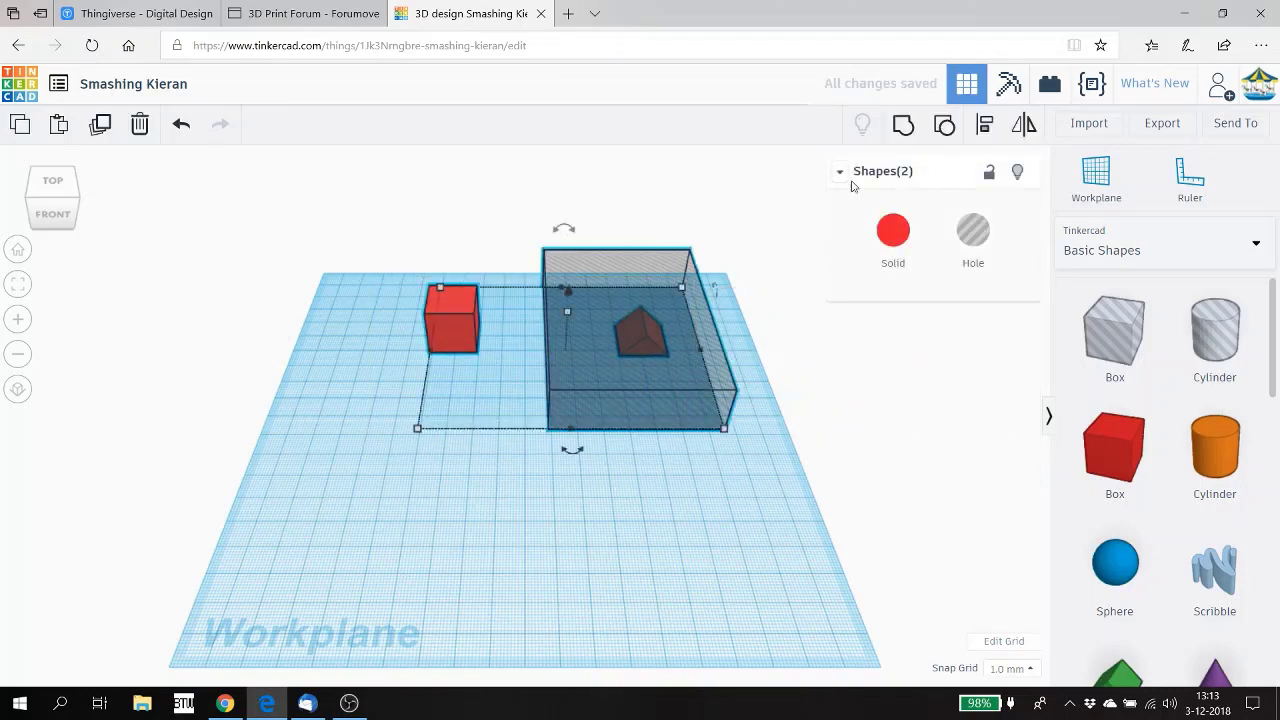
left_click(905, 128)
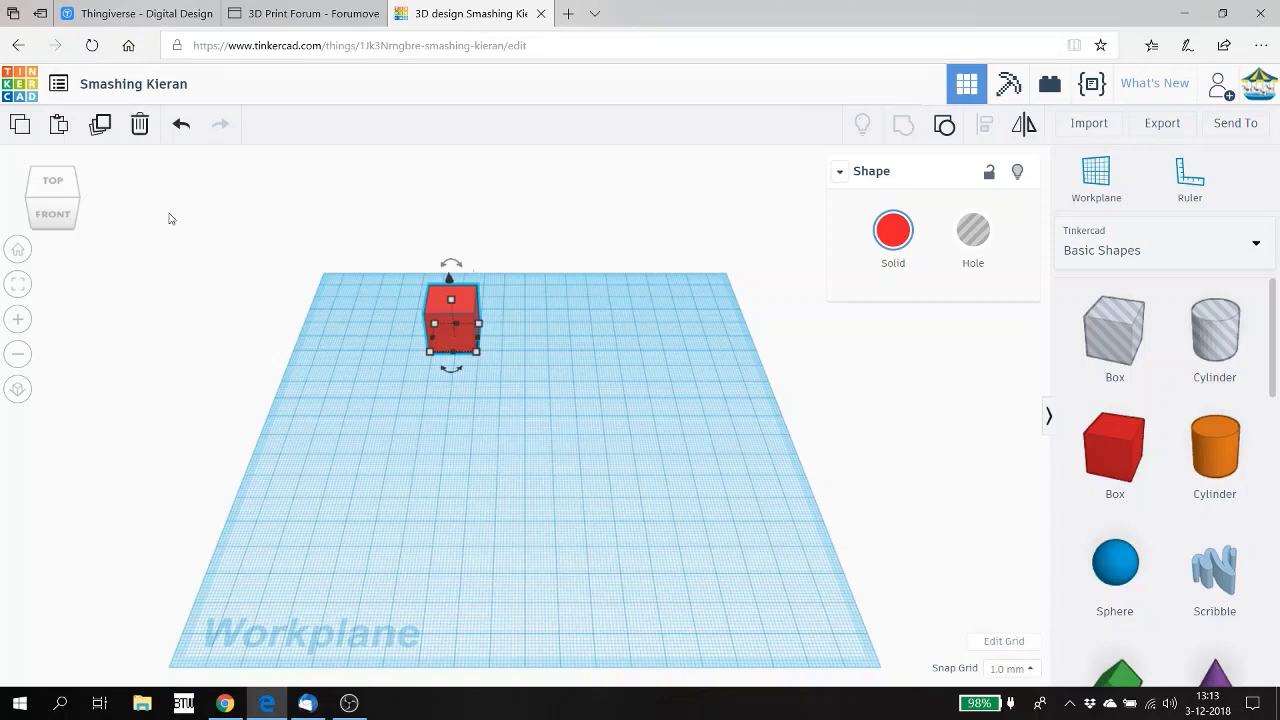
Undo the cut with the hole box, its enlargement and its placement on the workplane.
left_click(182, 125)
left_click(182, 125)
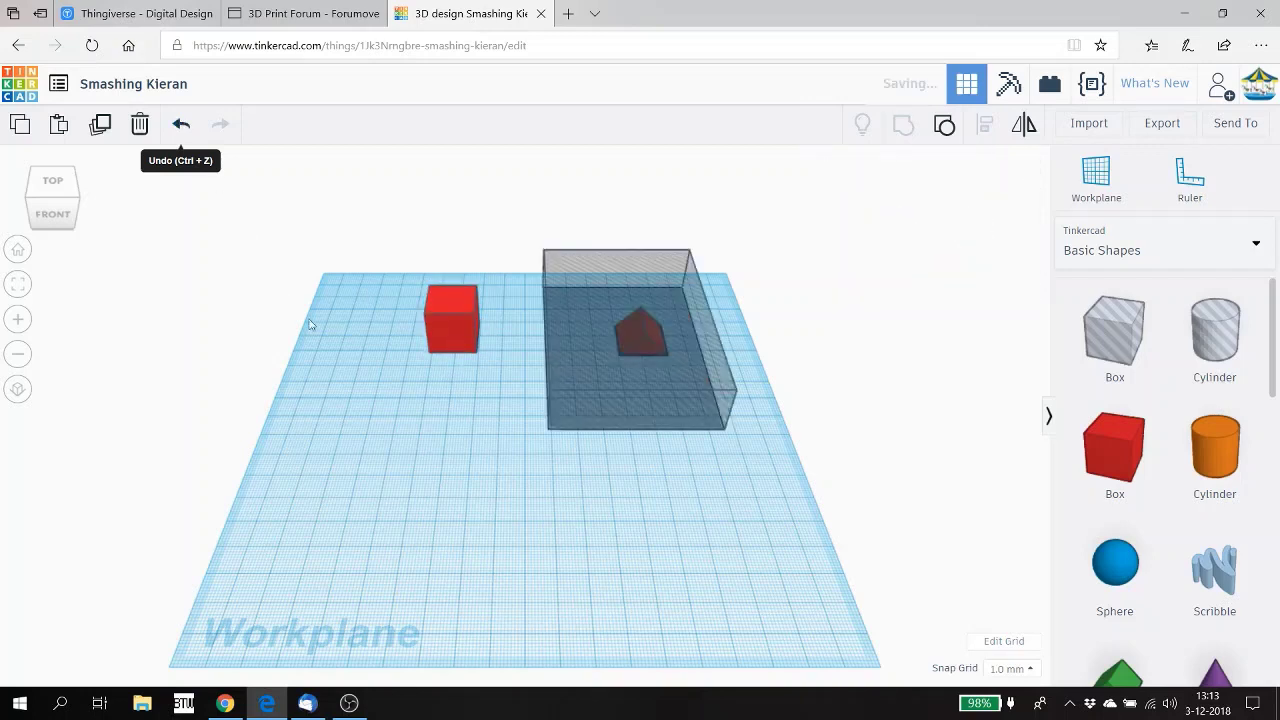
left_click(173, 133)
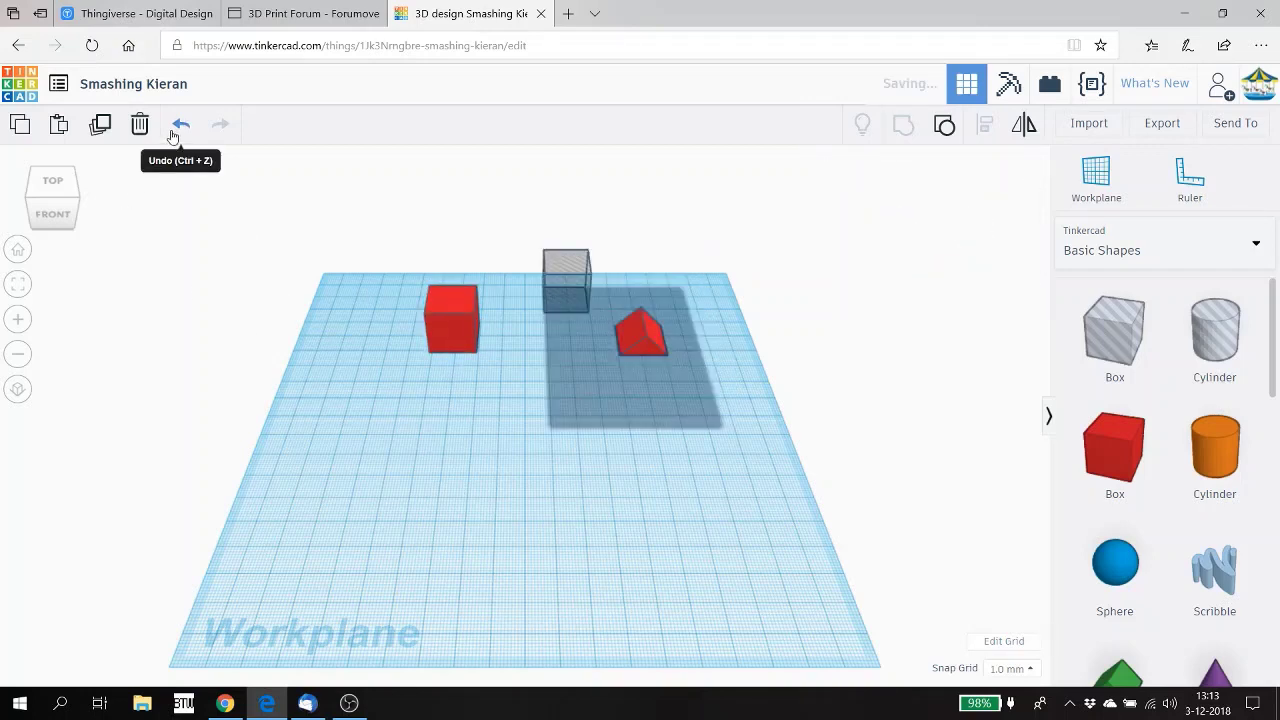
left_click(173, 133)
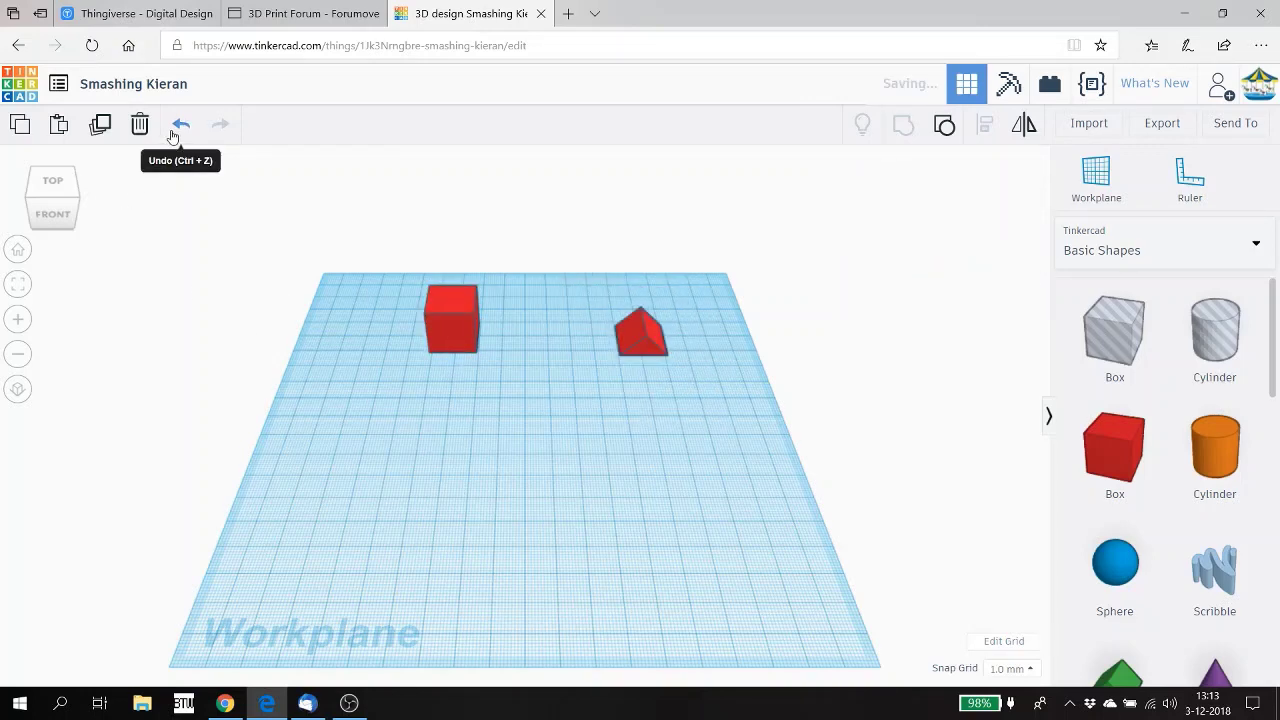
Move the grouped box and roof 6 mm left and 3 mm toward the front.
left_click(446, 315)
mouse_move(446, 315)
left_mouse_down()
mouse_move(450, 480)
mouse_move(434, 320)
left_mouse_up()
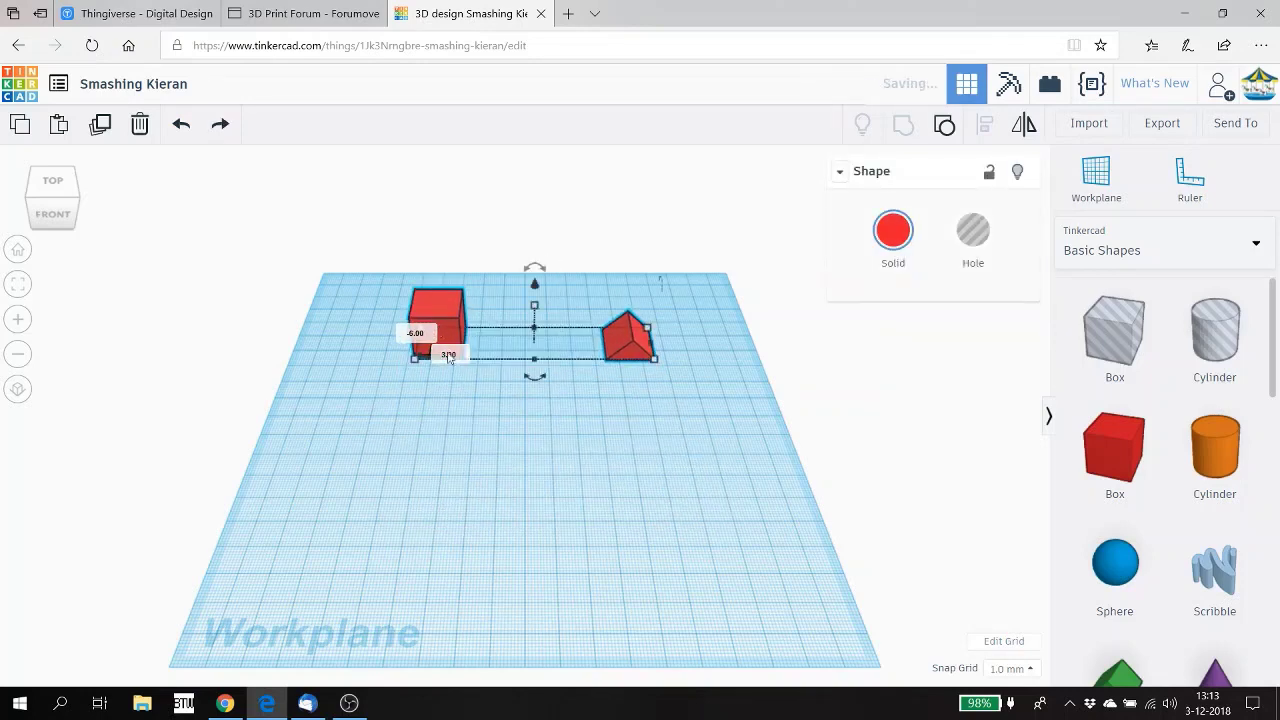
left_click(498, 485)
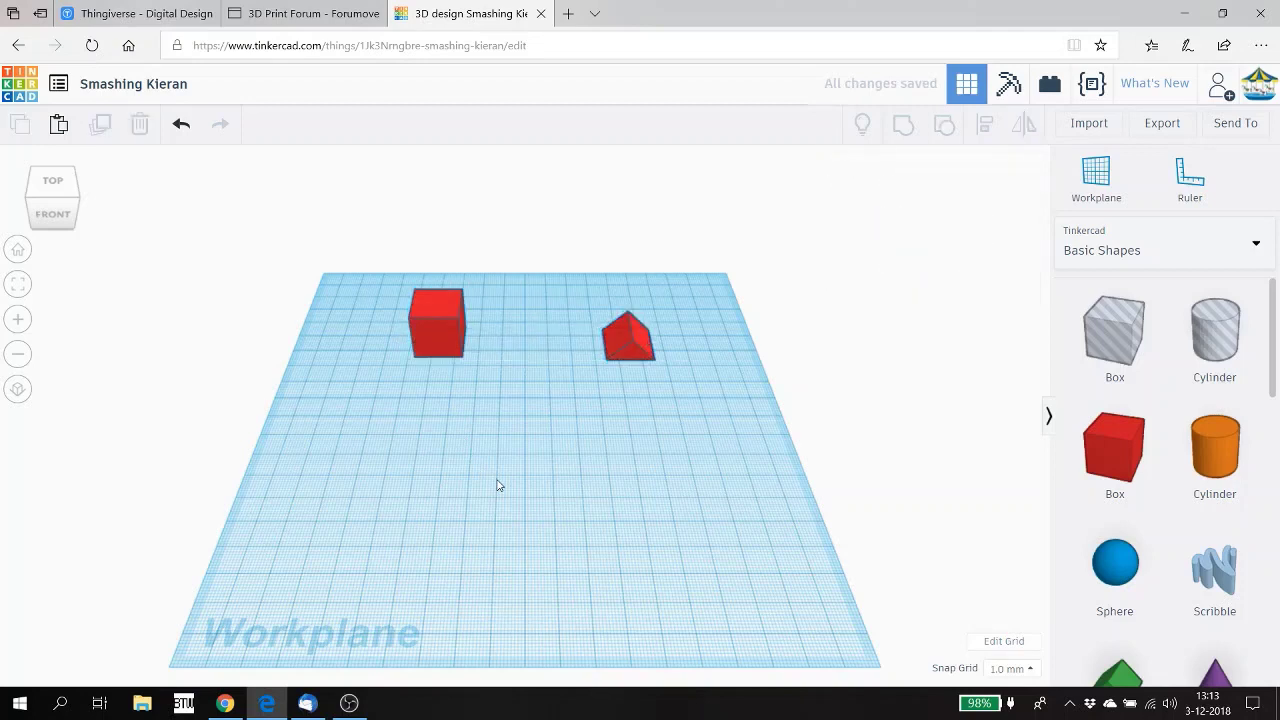
Duplicate the grouped box and roof by copying and pasting, and position the copy in front of the original group.
left_click(449, 349)
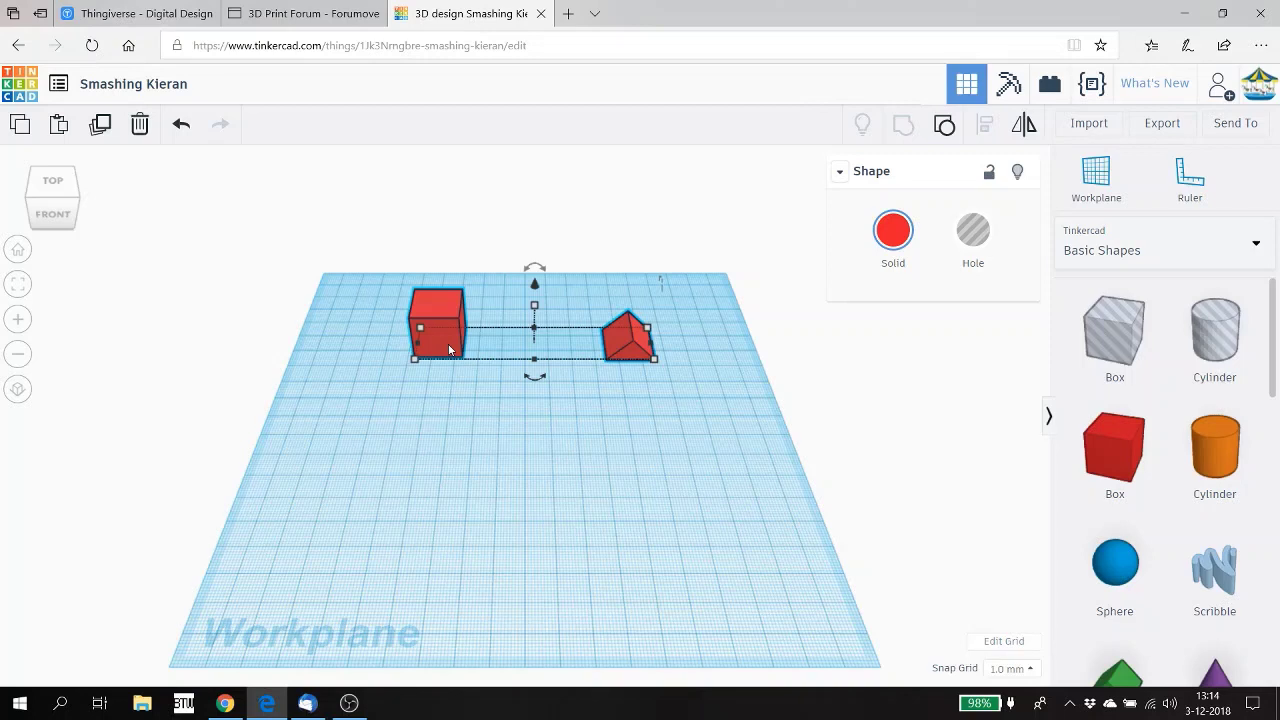
left_click(480, 436)
key("ctrl+c")
key("ctrl+v")
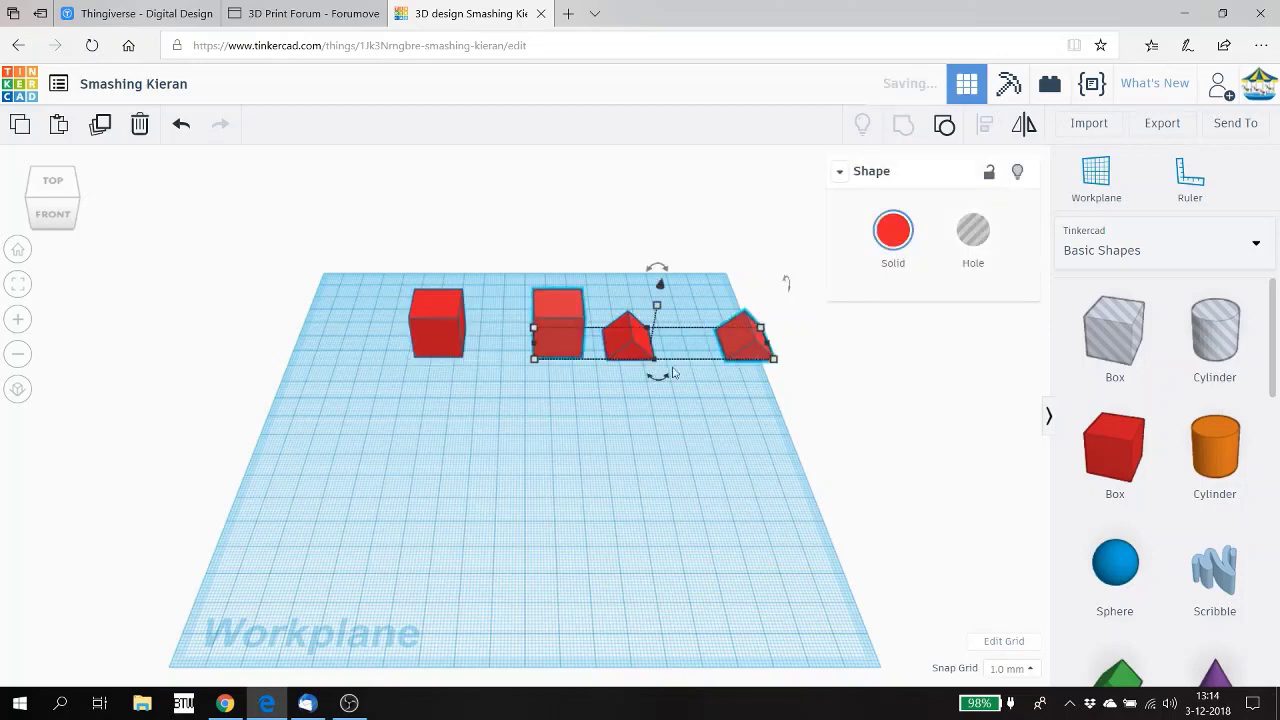
left_click_drag(752, 337, 652, 442)
left_click(655, 533)
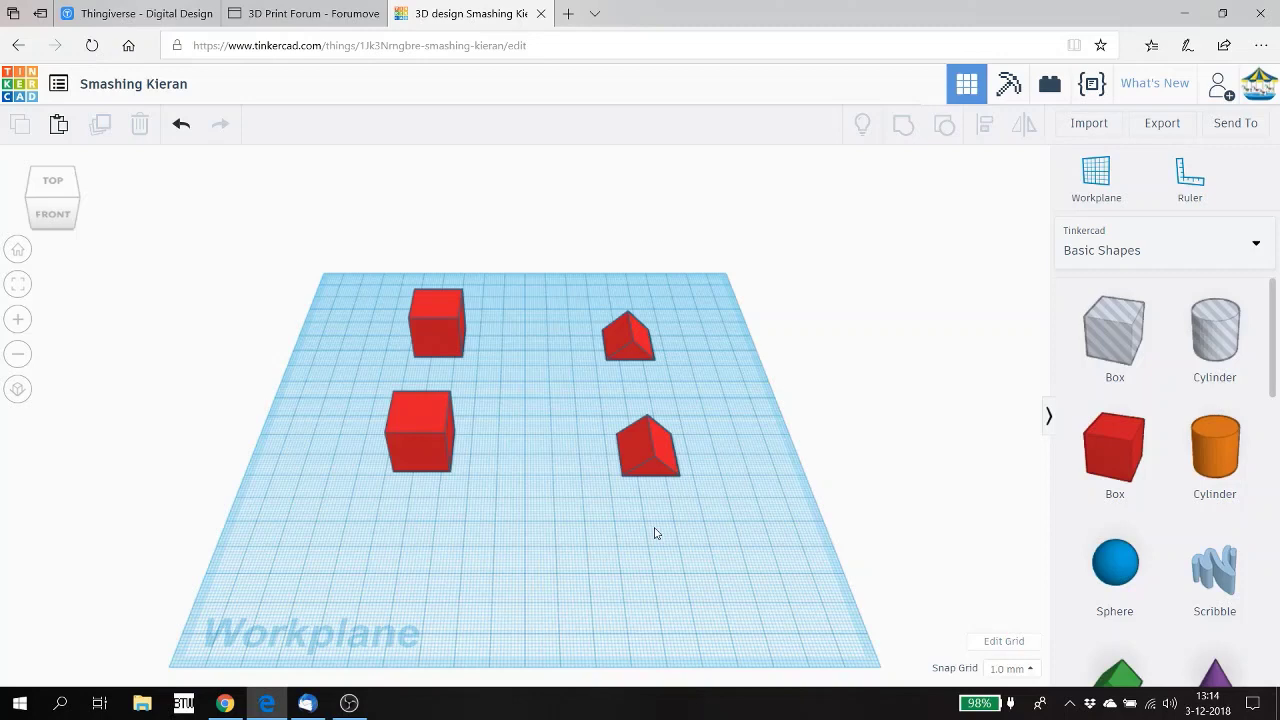
left_click(429, 432)
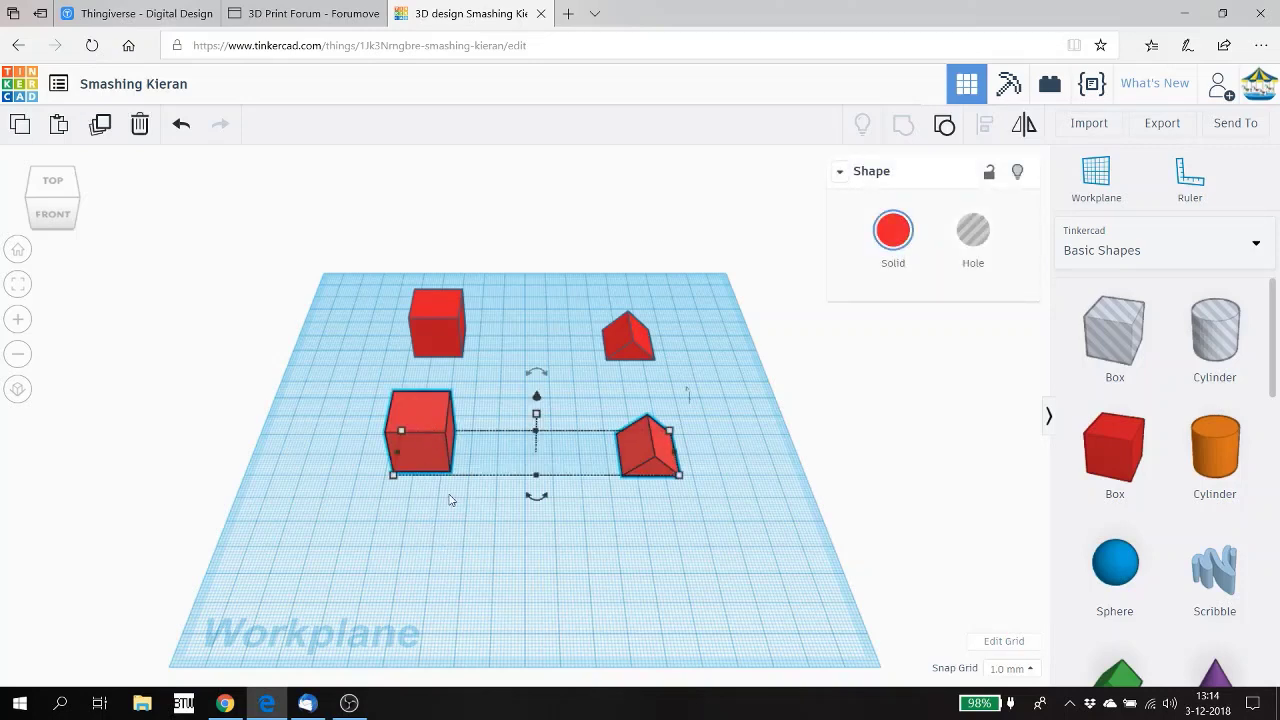
Create a new design, paste the copied box and roof into it, and move them 32 mm left and 12 mm back.
left_click(16, 88)
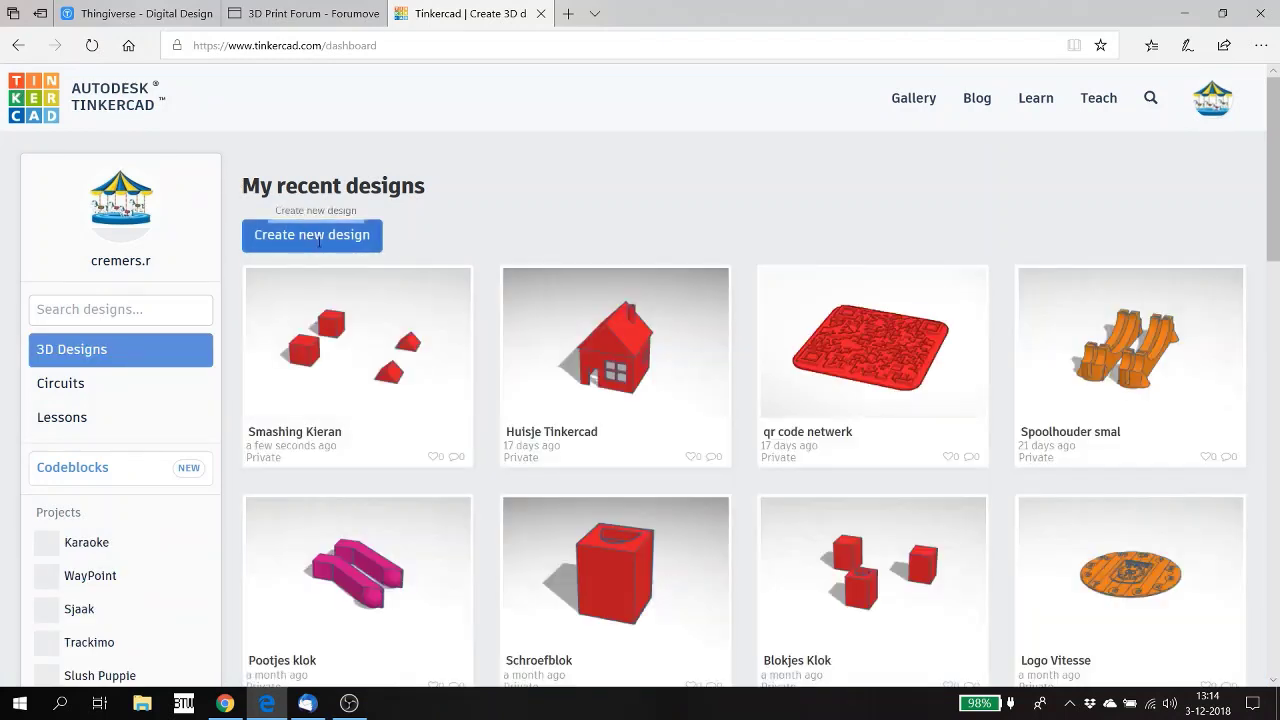
left_click(319, 240)
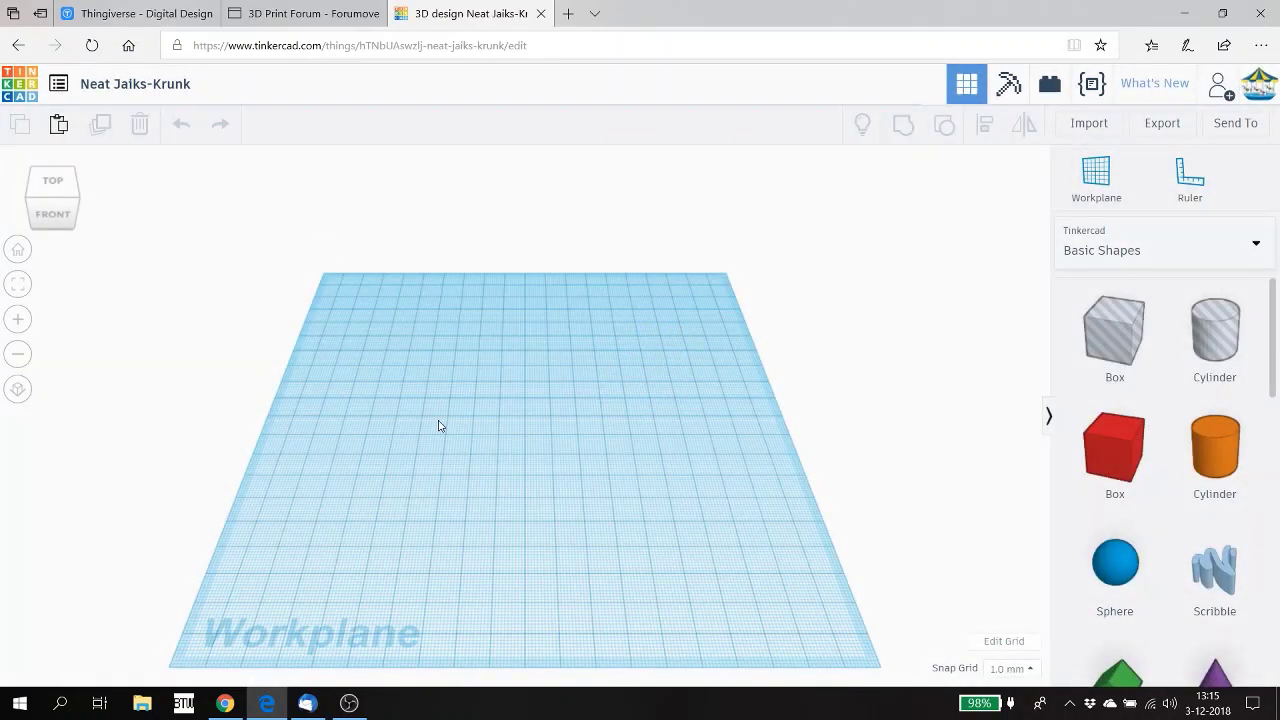
key("ctrl+v")
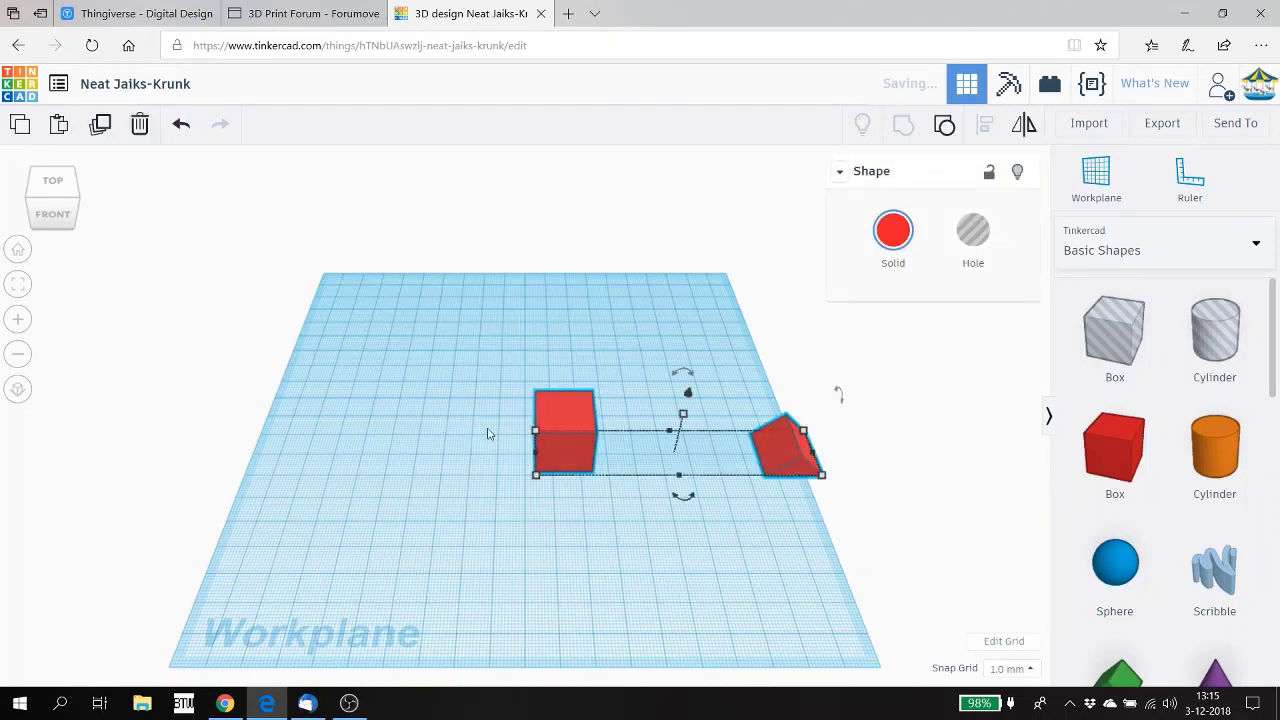
left_click_drag(558, 412, 468, 388)
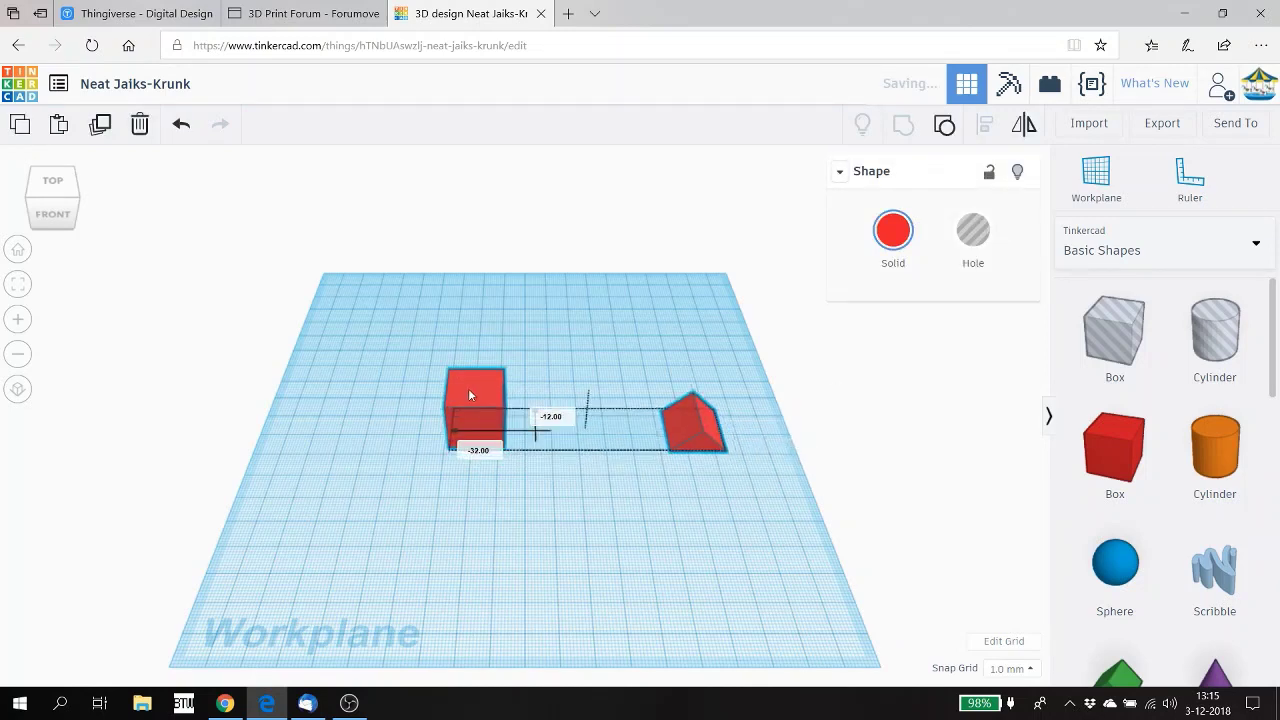
left_click(535, 555)
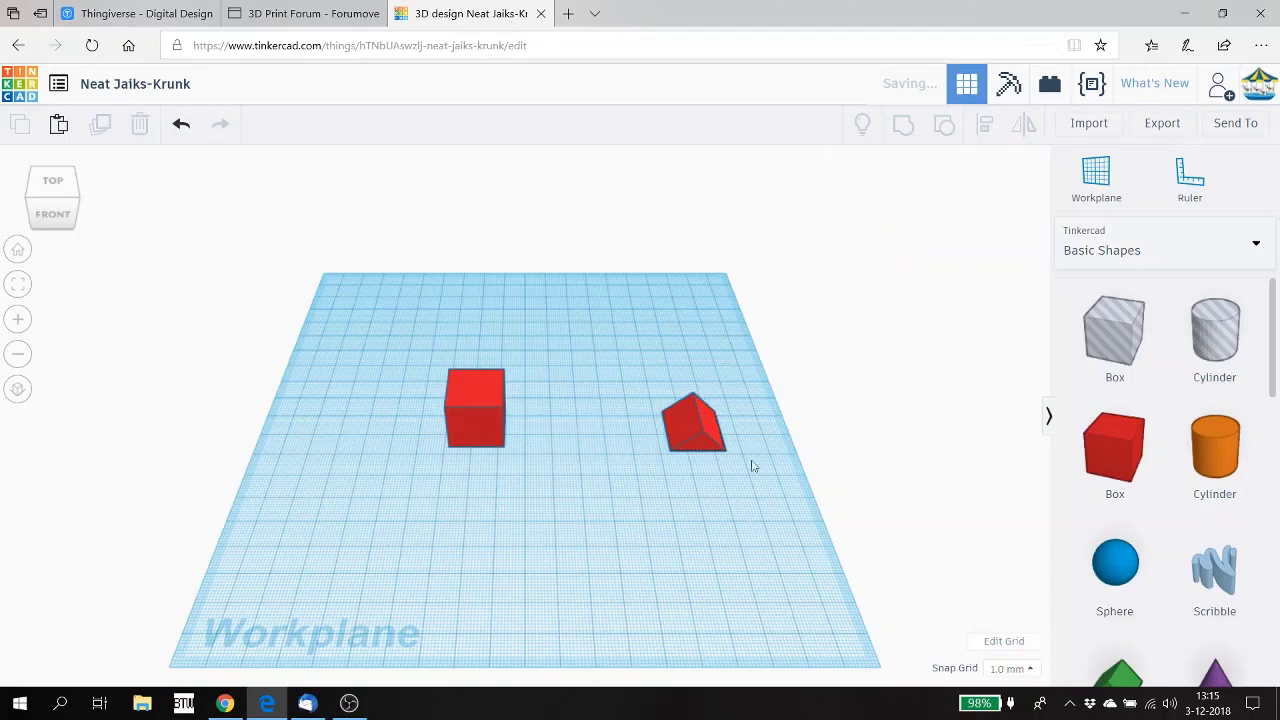
Cover the roof with a hole box about 59 by 108 mm and group it with the red shapes to cut the roof away.
left_click_drag(1110, 340, 772, 528)
mouse_move(627, 358)
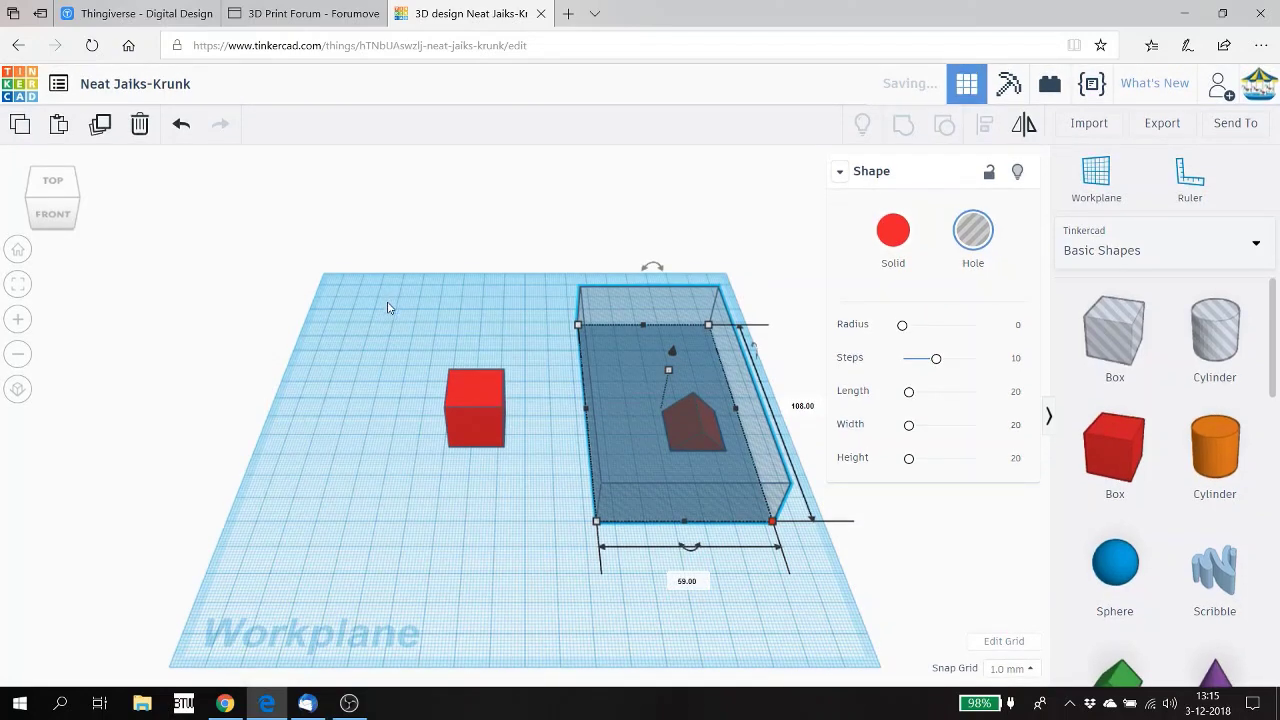
left_click_drag(389, 303, 690, 552)
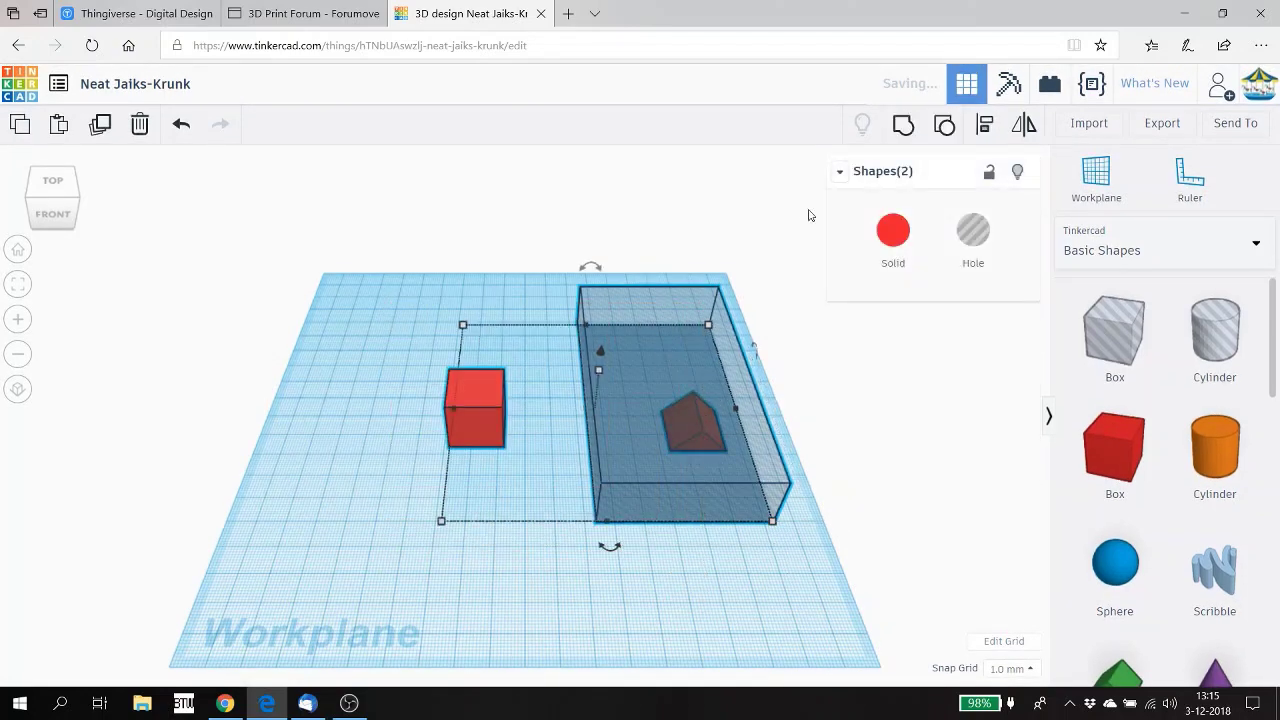
left_click(902, 130)
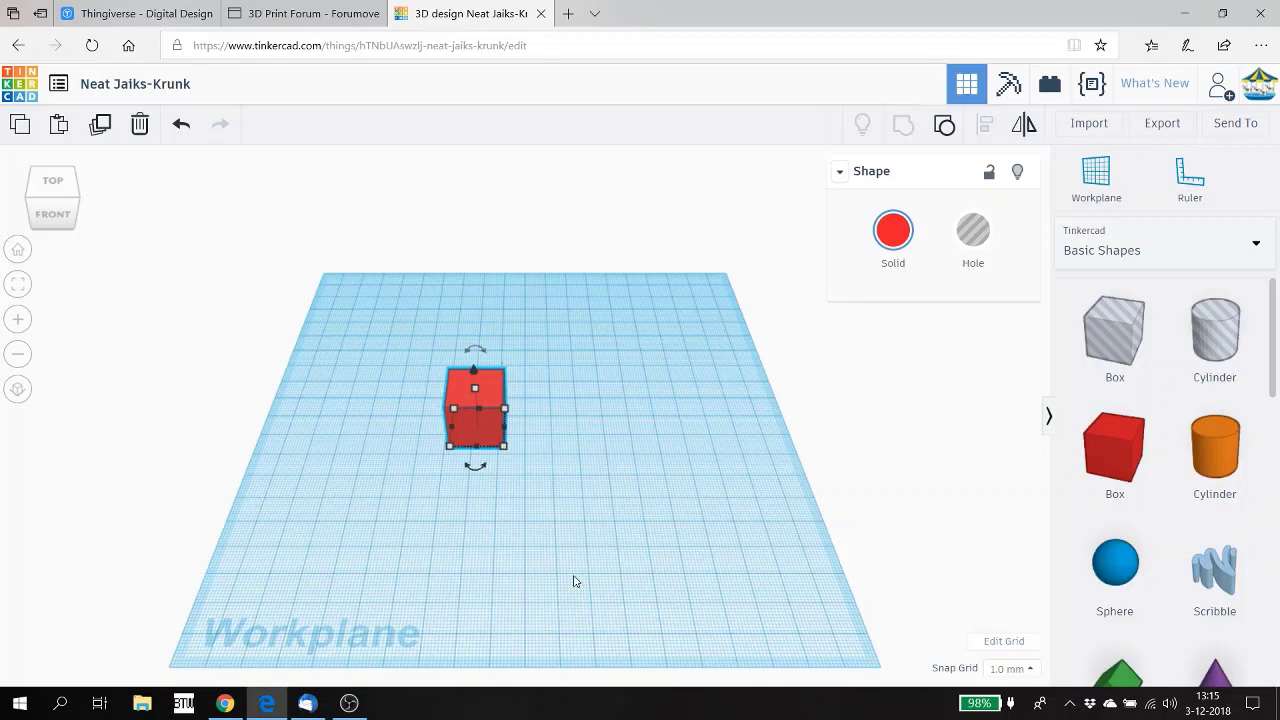
Replace the remaining red shape with a new solid box and set its base to 40 by 40 mm.
key("Delete")
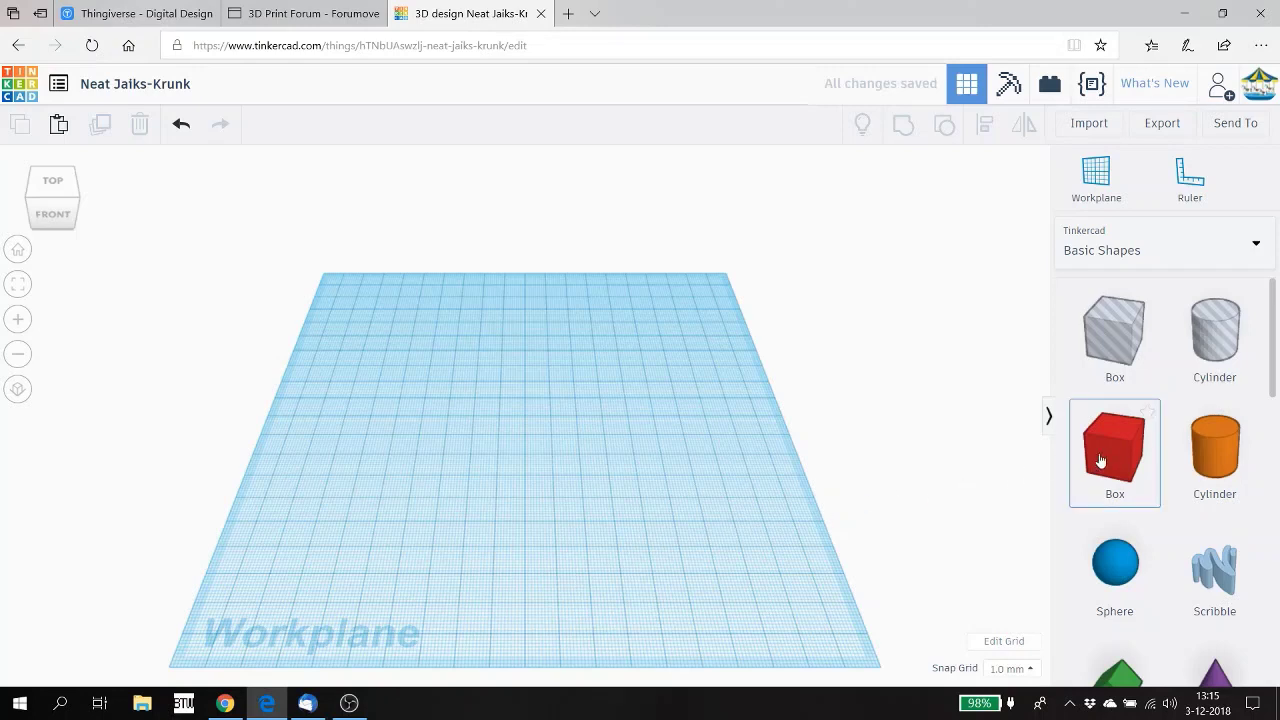
left_click_drag(1100, 460, 516, 407)
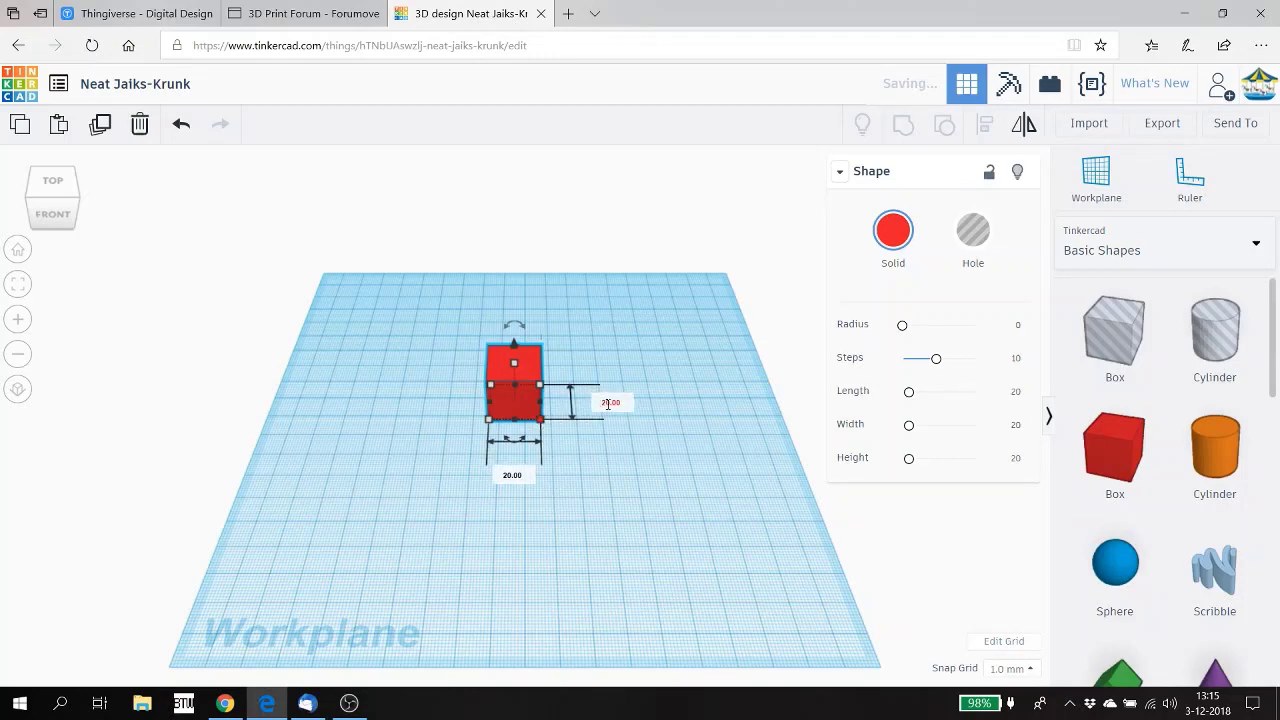
left_click(607, 405)
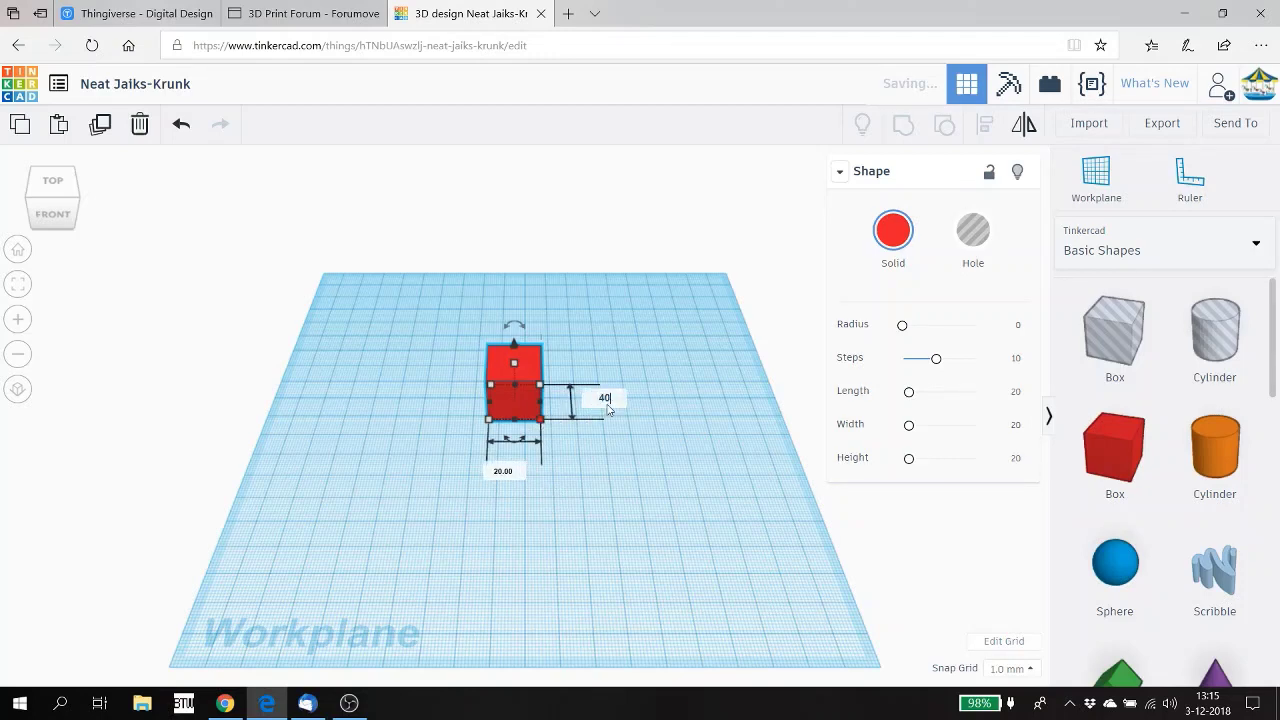
left_click(505, 472)
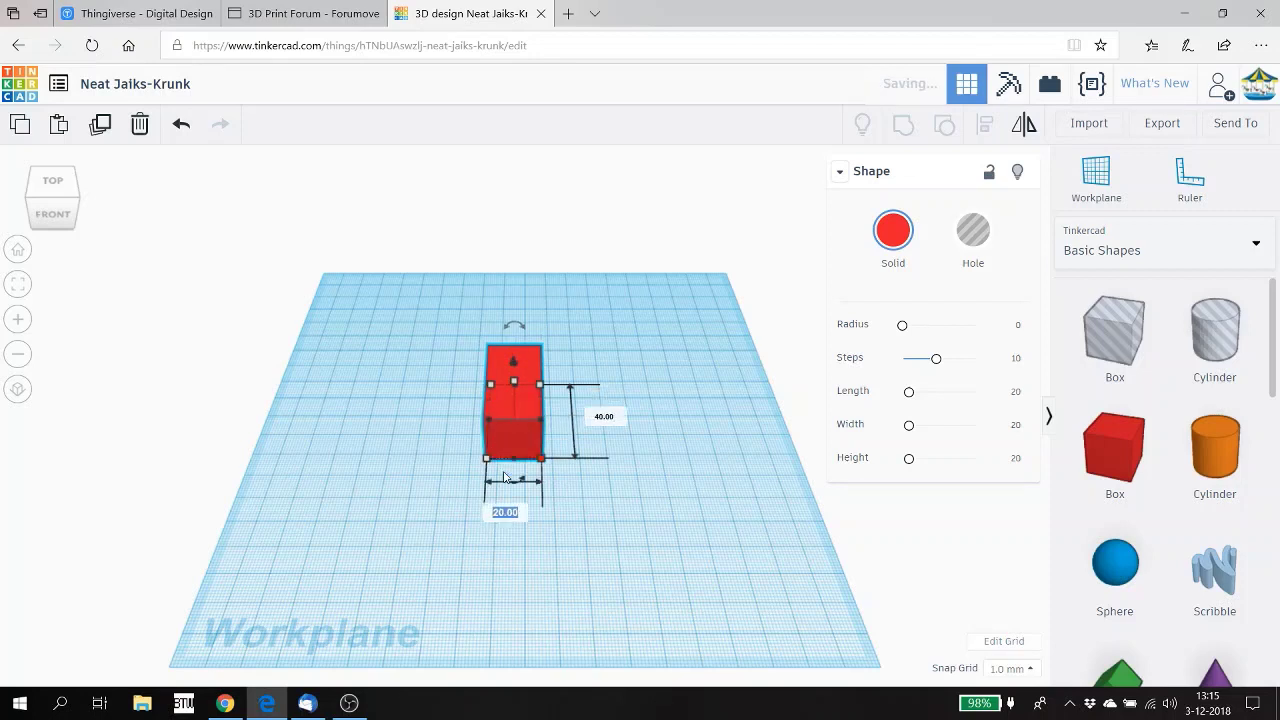
type("40")
key("Return")
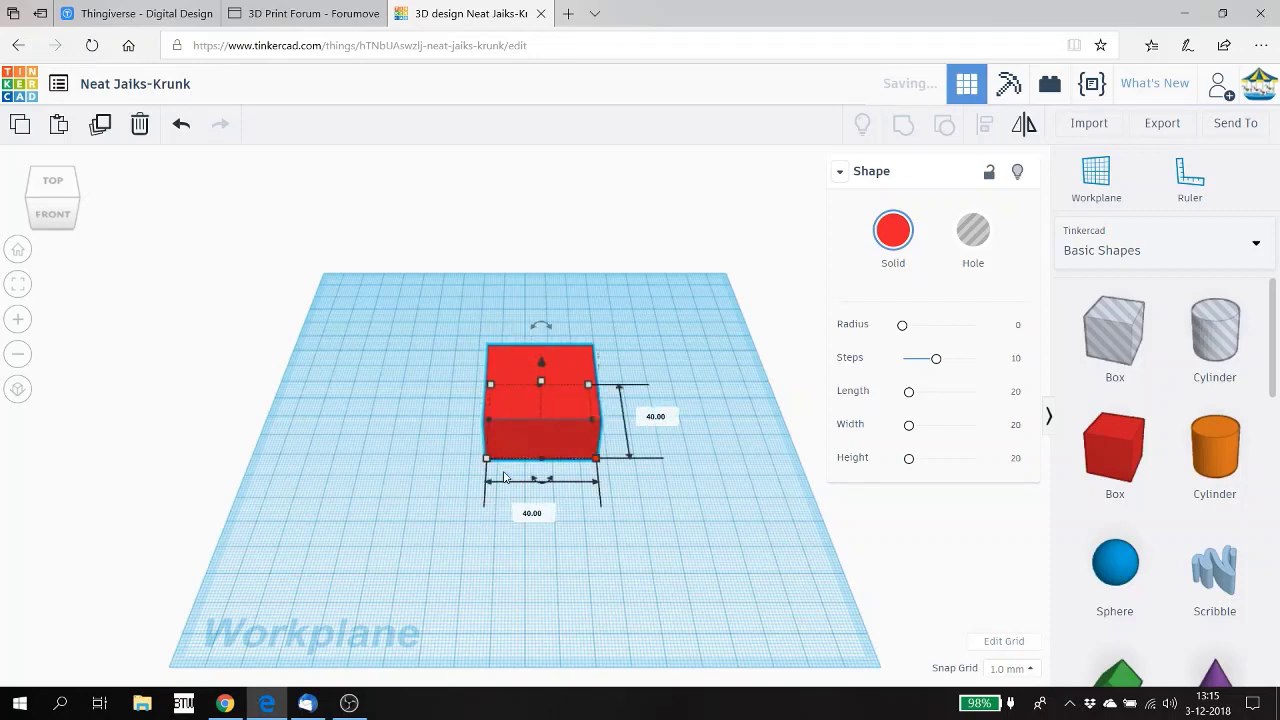
left_click(655, 618)
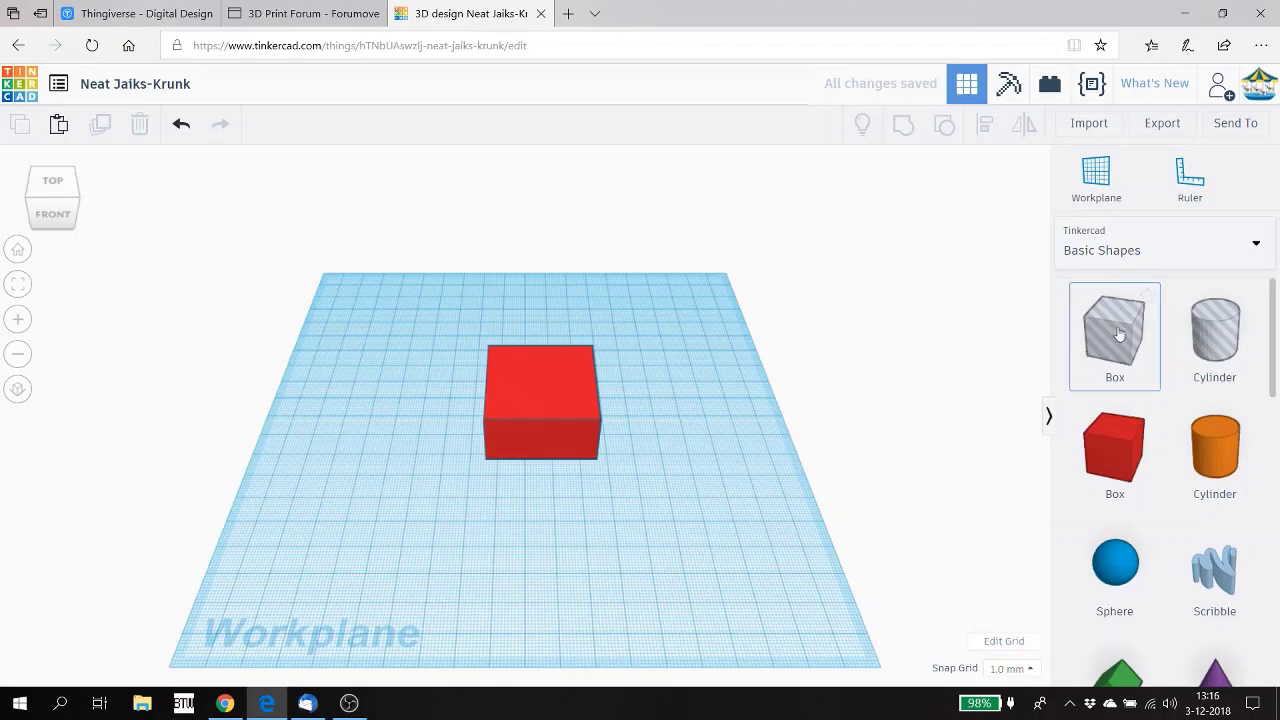
Place a hole box behind the red box and stretch it to 40 mm high and about 129 mm long.
left_click_drag(1119, 334, 623, 328)
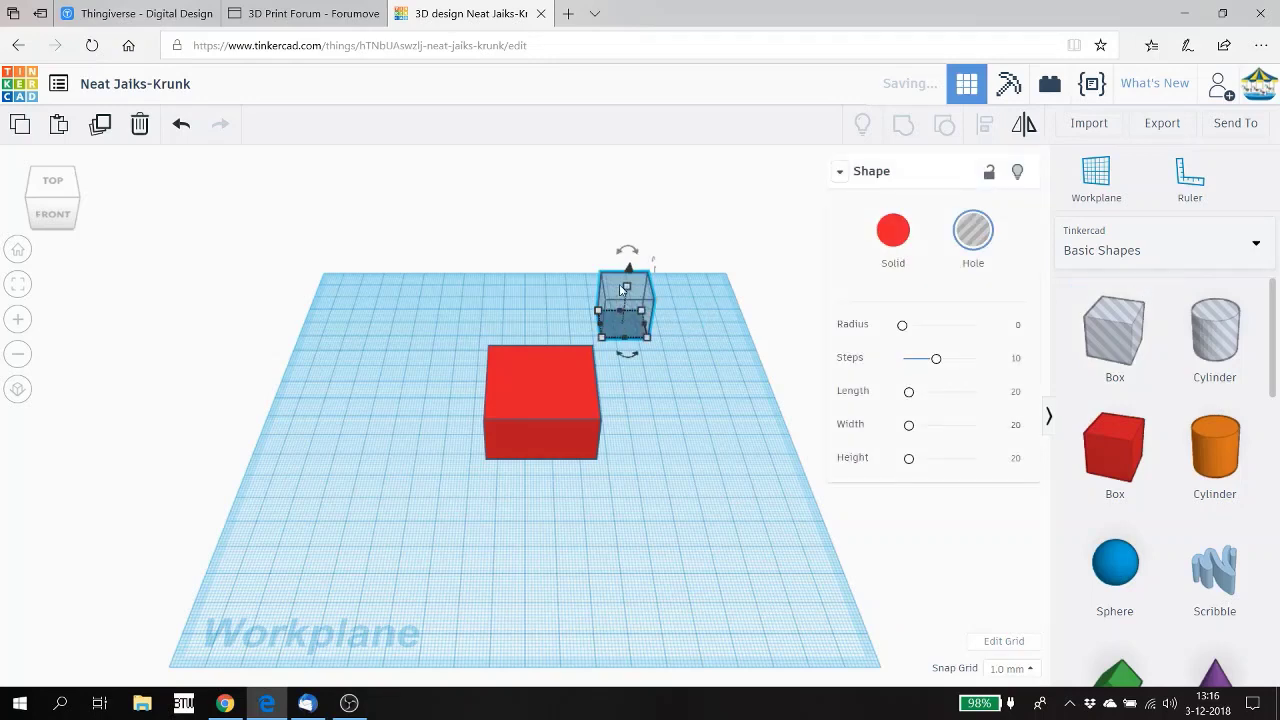
mouse_move(627, 290)
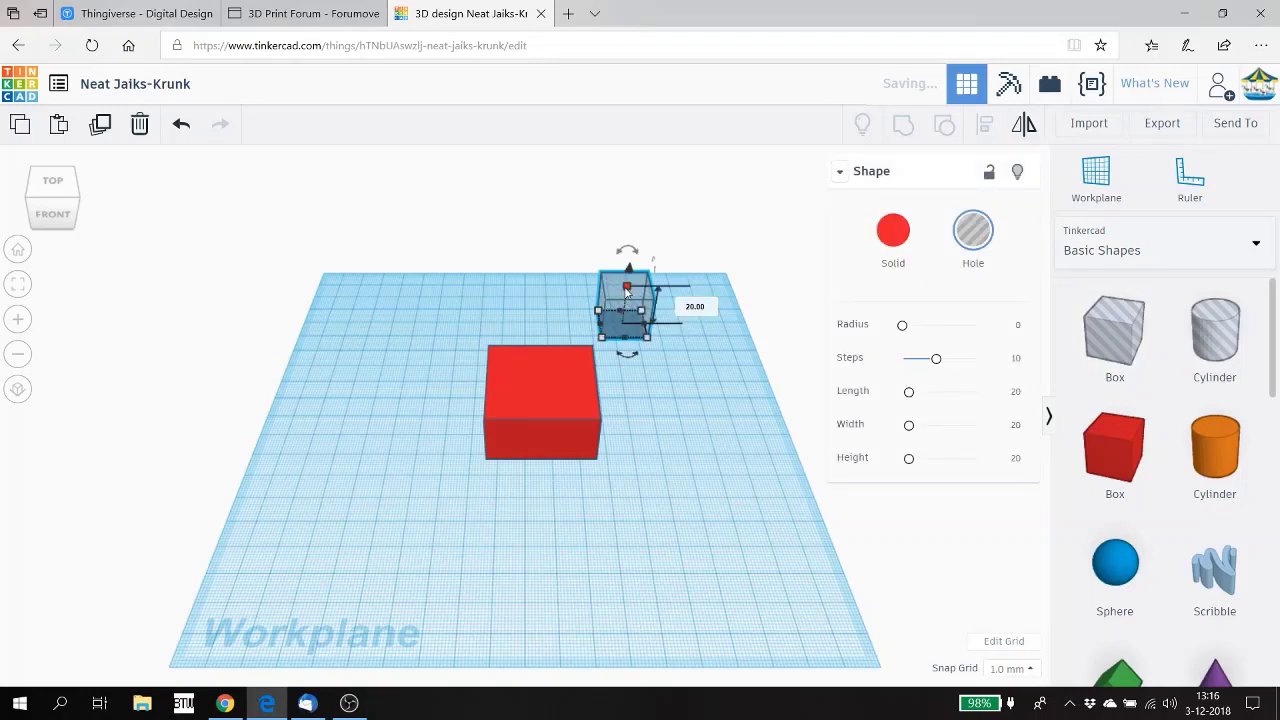
left_click_drag(627, 290, 632, 245)
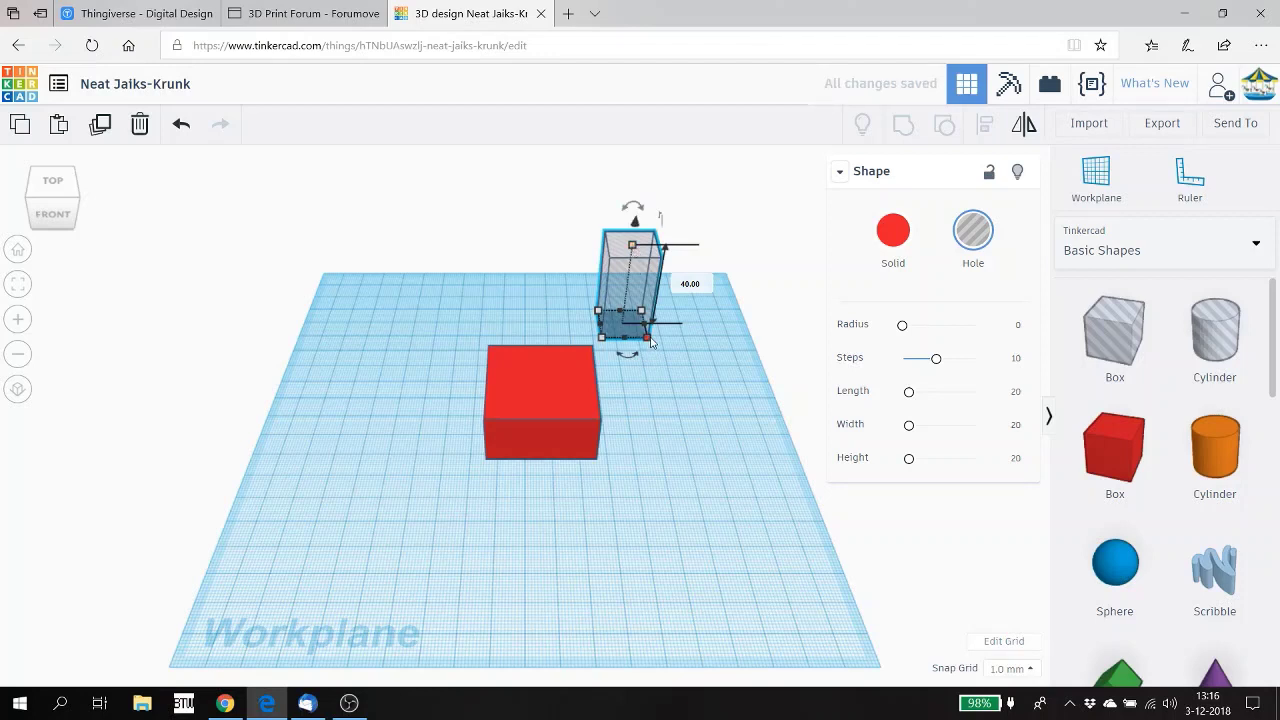
left_click_drag(648, 340, 690, 546)
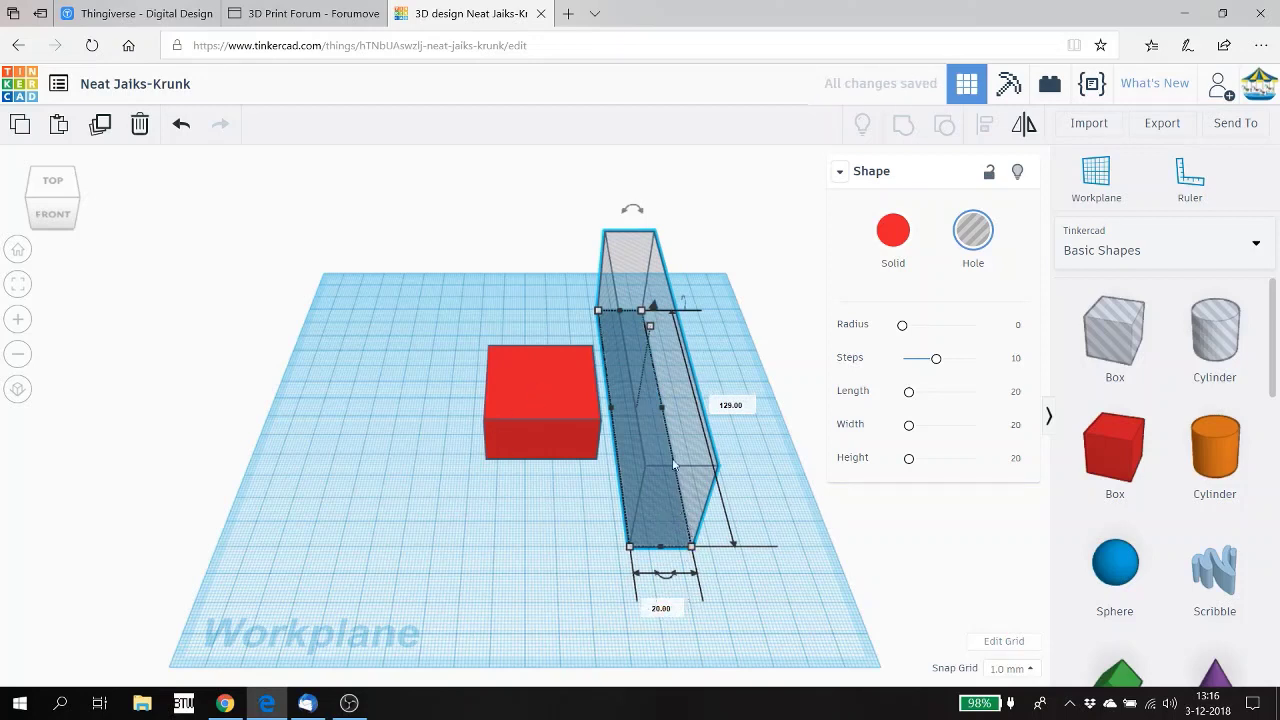
Move the hole box 19 mm left and 6 mm back so it overlaps the red box's right side.
left_click_drag(673, 463, 603, 443)
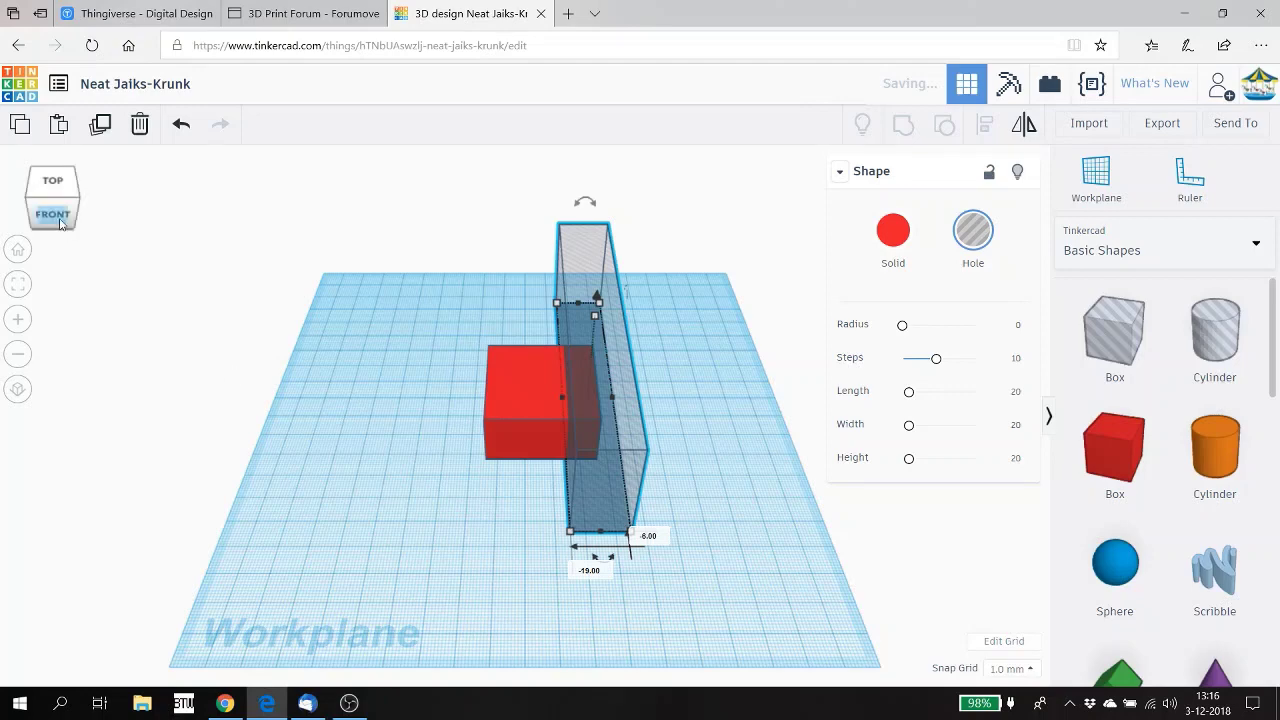
left_click(60, 223)
left_click(50, 225)
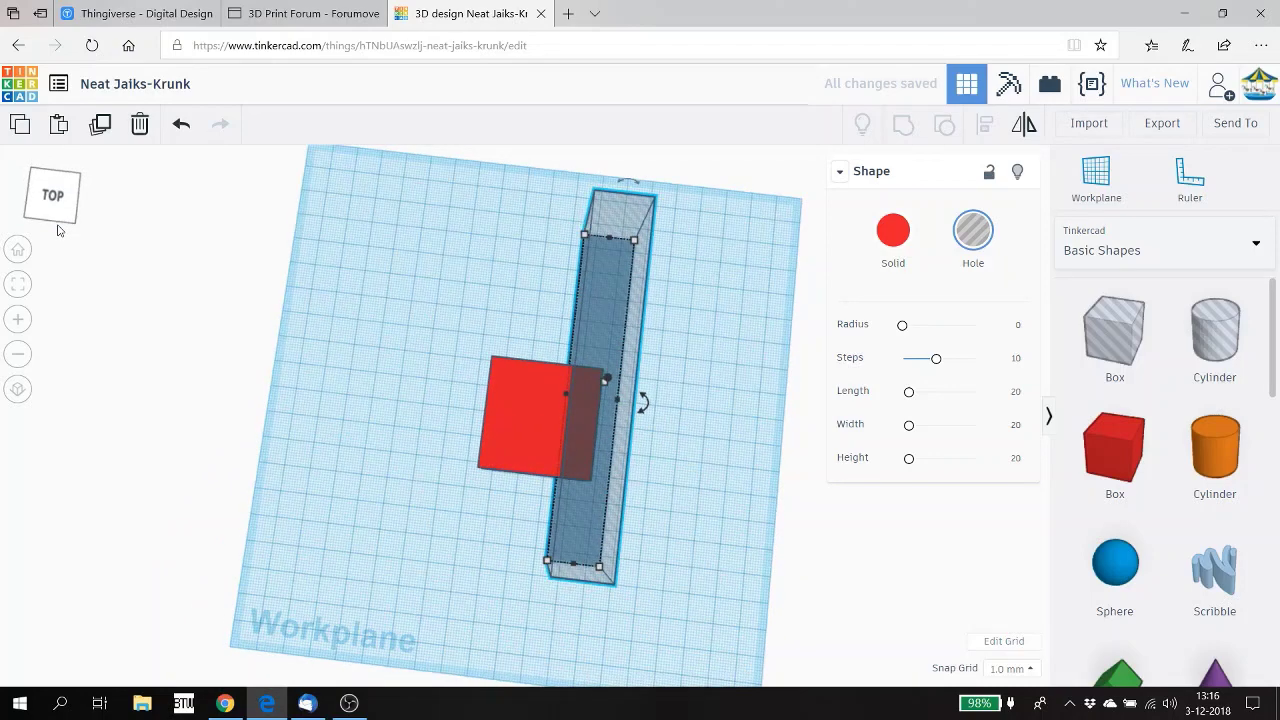
left_click(60, 223)
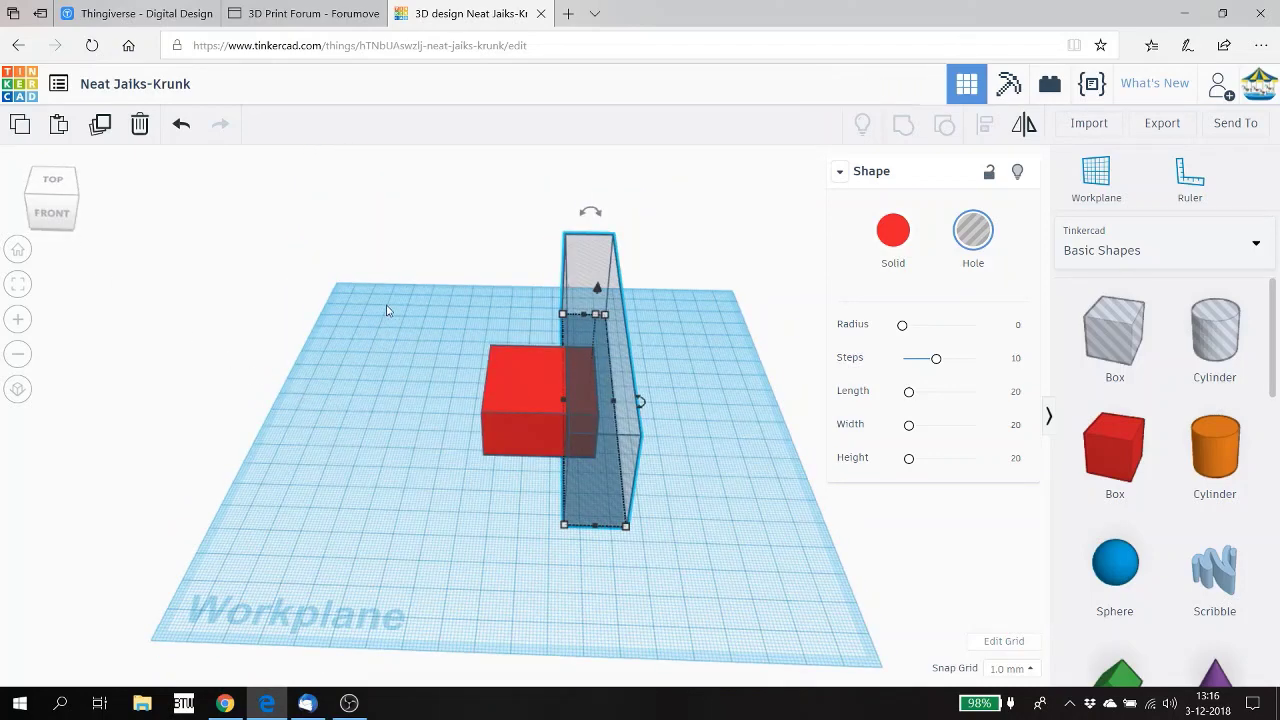
Align the hole box with the right side of the red box, keeping the red box as the reference.
left_click_drag(390, 304, 668, 533)
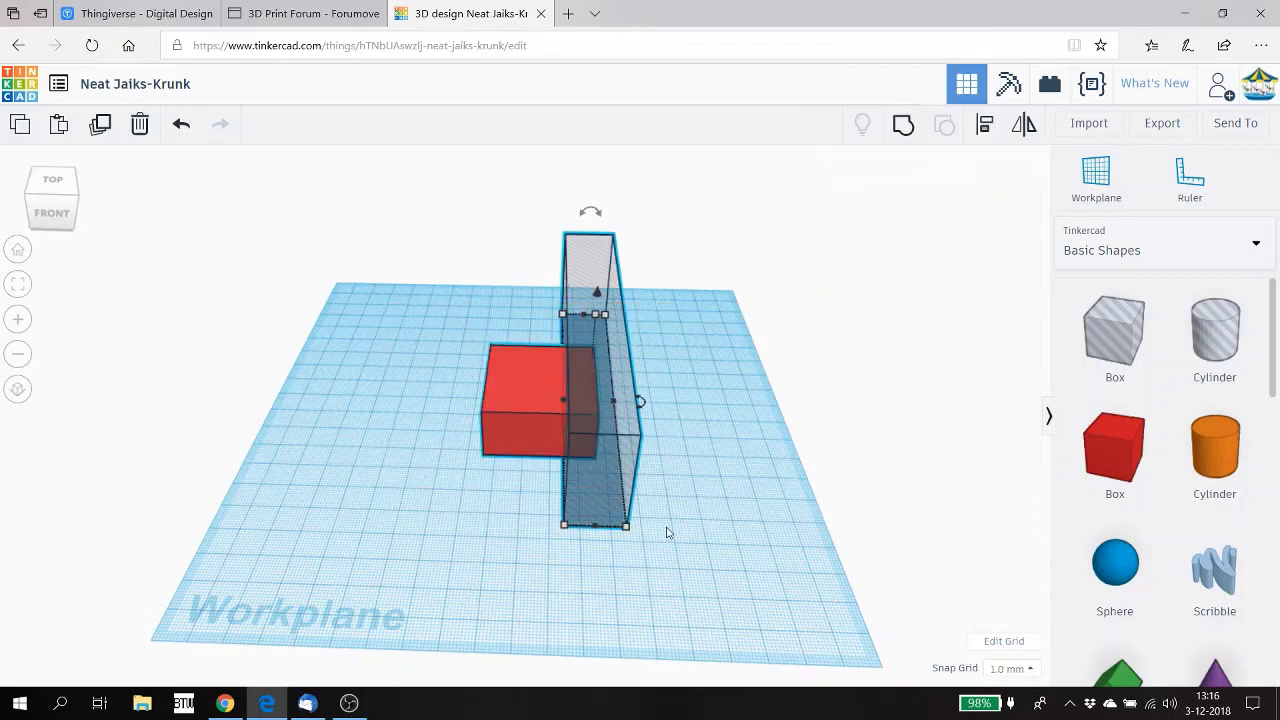
left_click(985, 128)
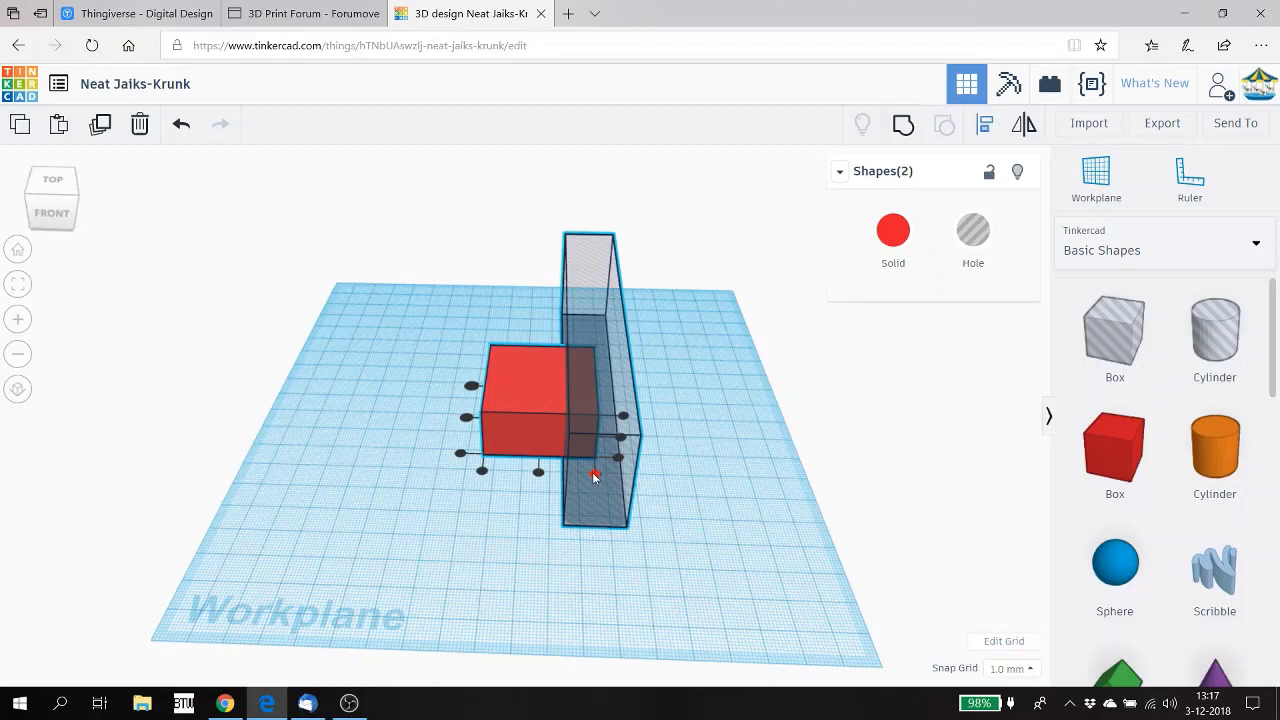
left_click_drag(593, 473, 594, 473)
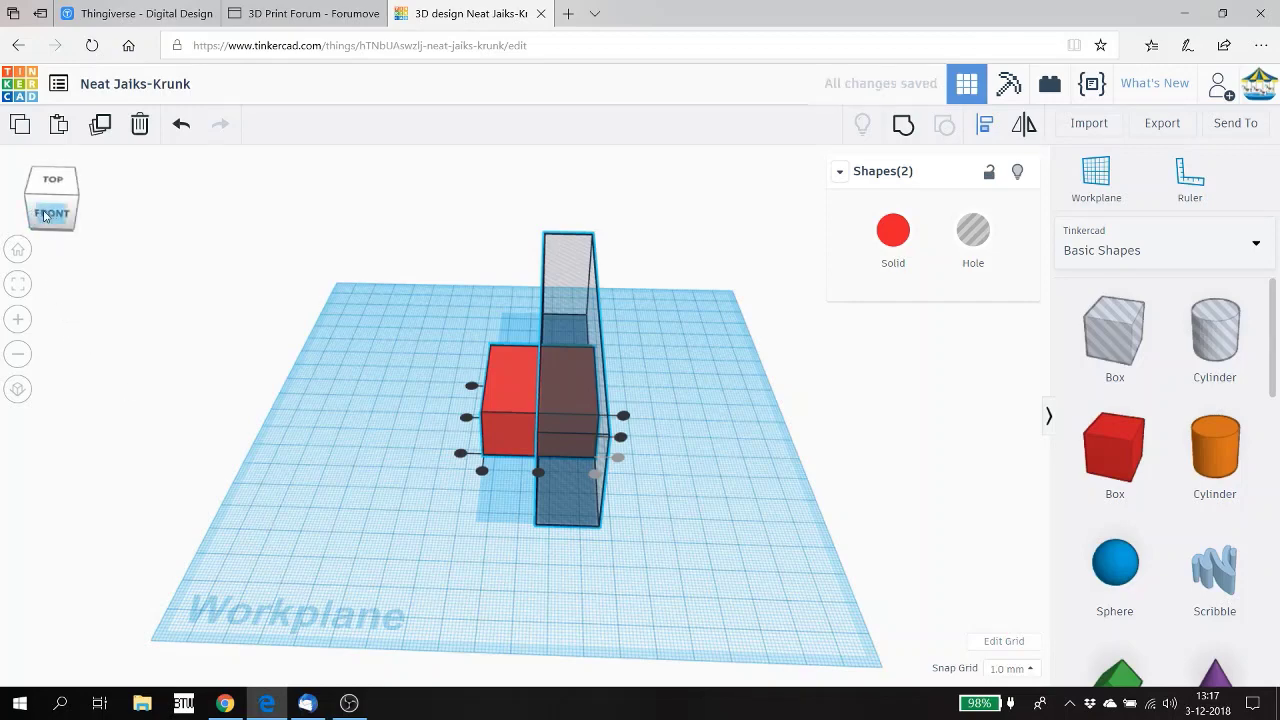
mouse_move(50, 214)
left_mouse_down()
mouse_move(40, 210)
mouse_move(53, 217)
left_mouse_up()
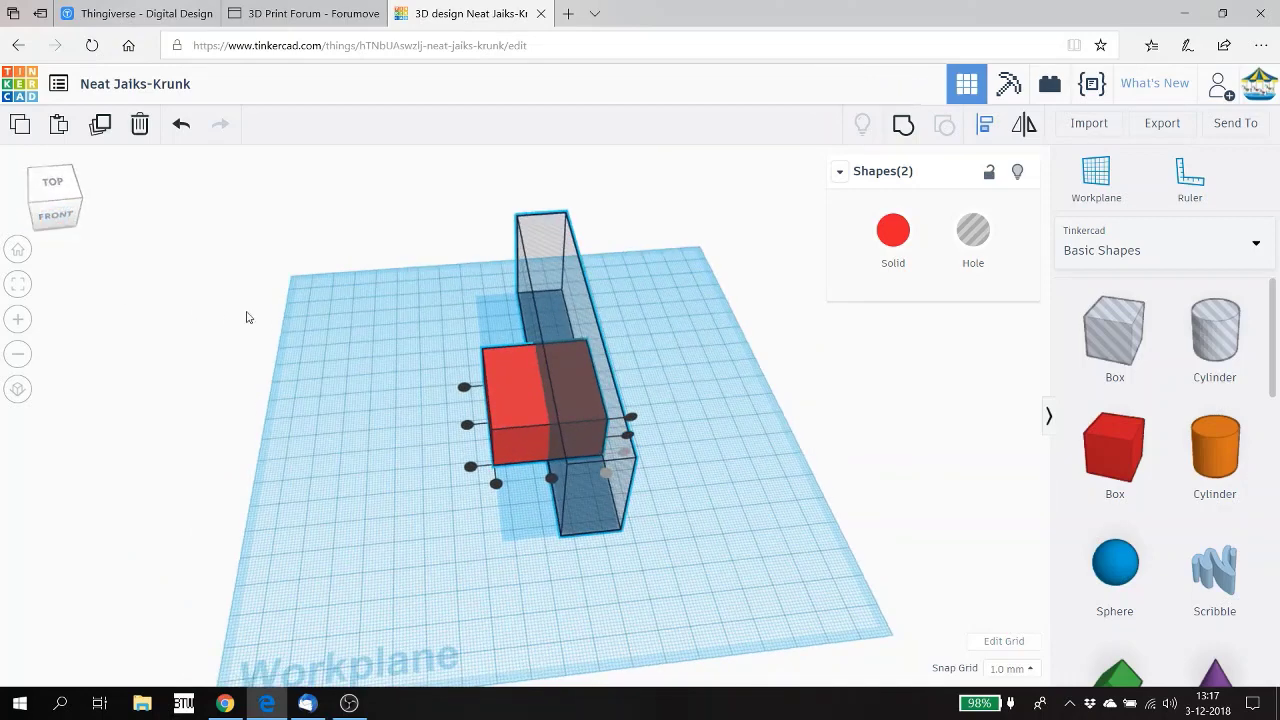
Group the red box with the hole box to cut away its right half.
left_click(361, 305)
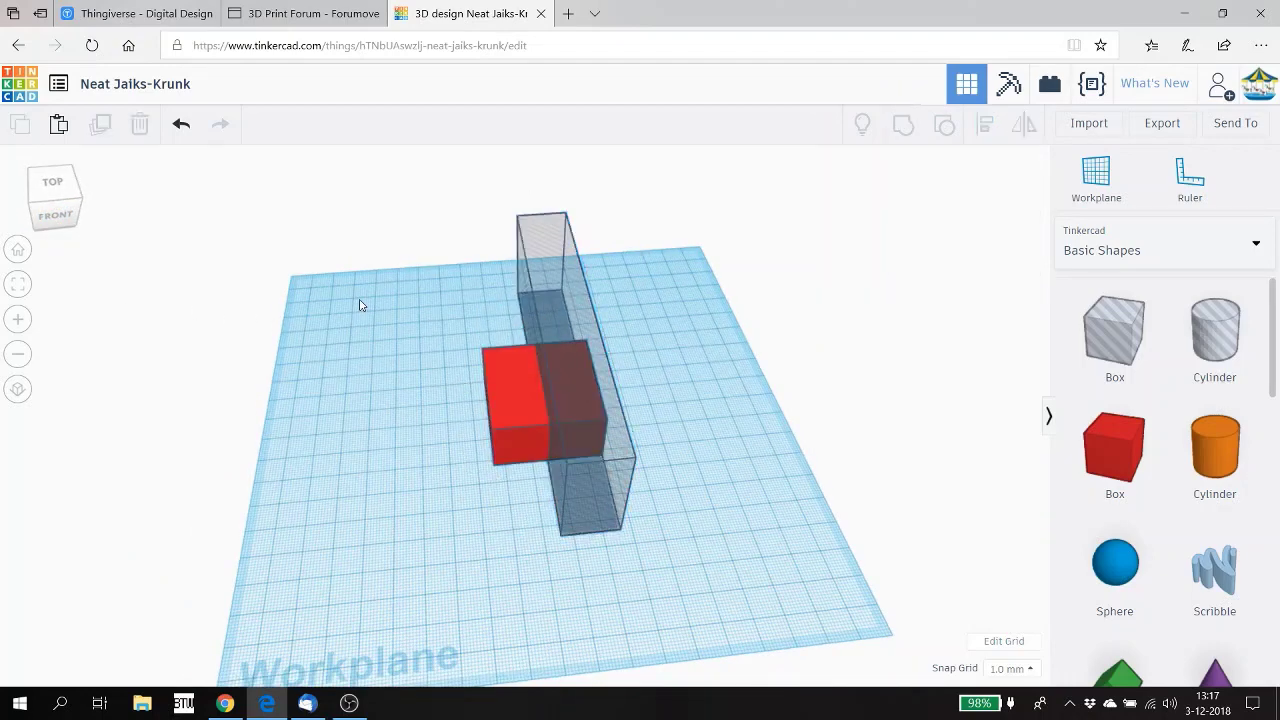
left_click_drag(361, 305, 706, 556)
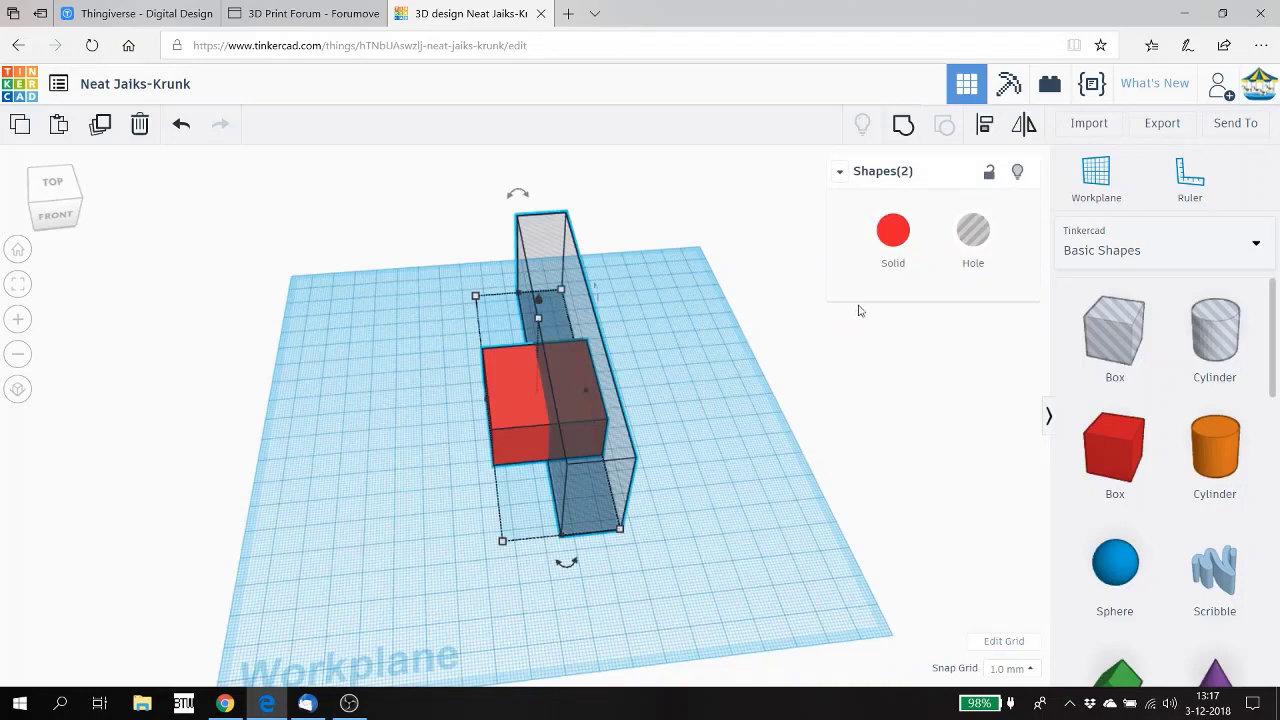
left_click(904, 125)
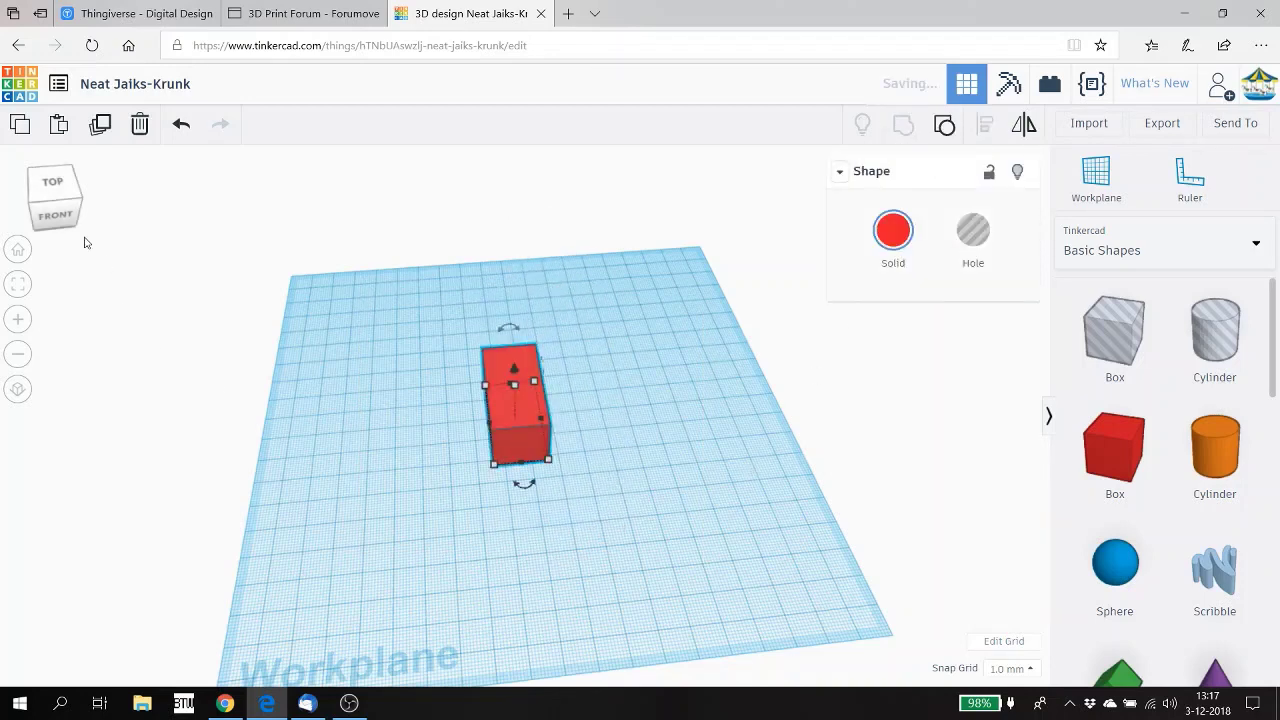
left_click_drag(278, 552, 404, 622)
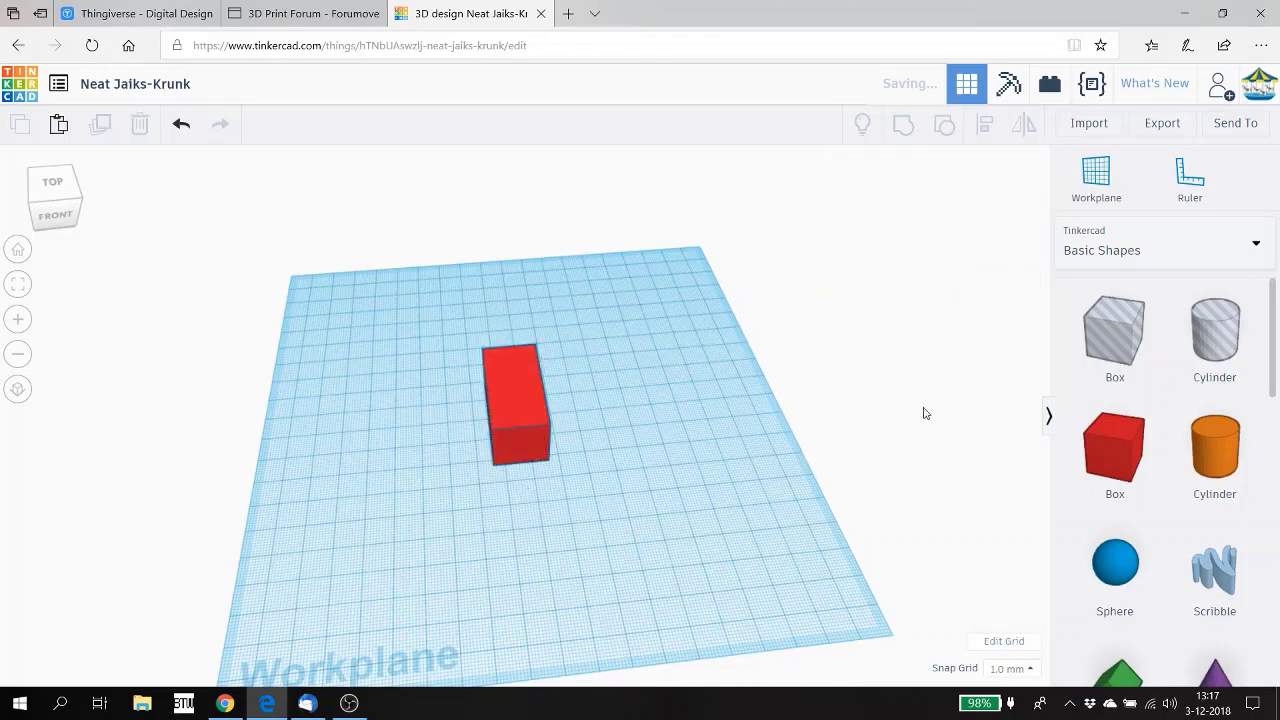
Place a hole box to the right of the red block and rotate it 45° on the workplane.
left_click(1122, 336)
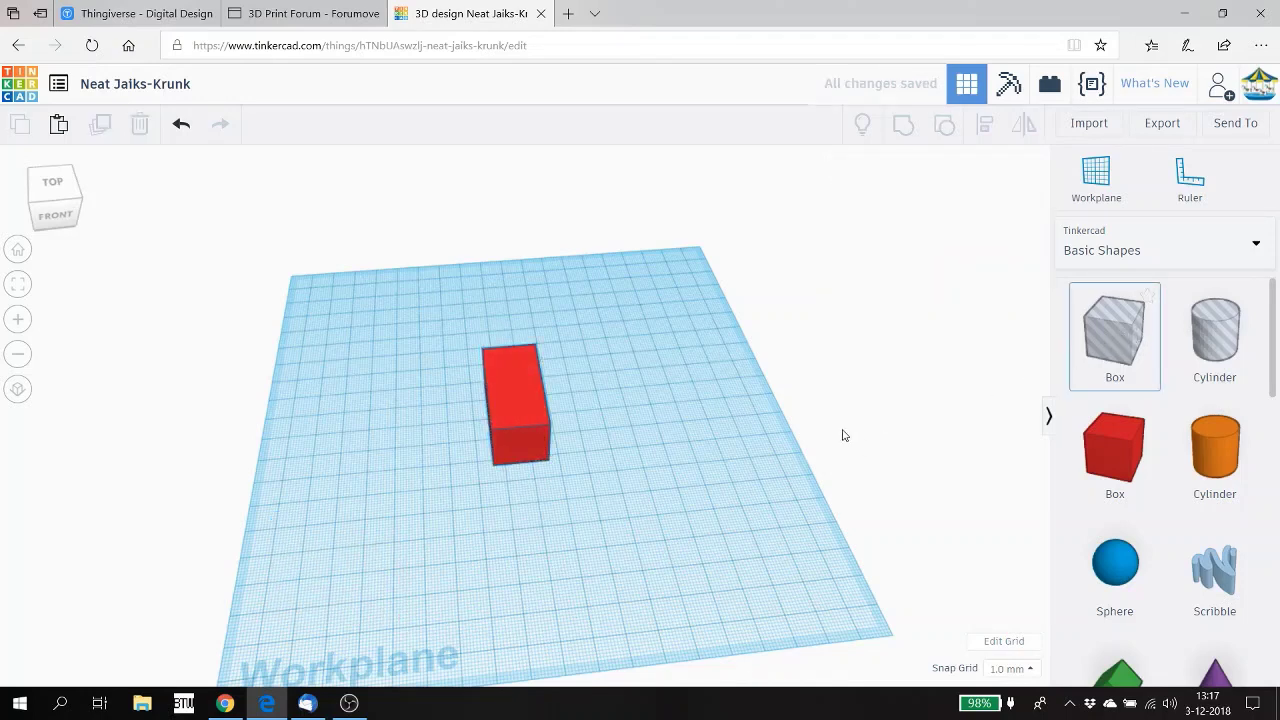
left_click(697, 476)
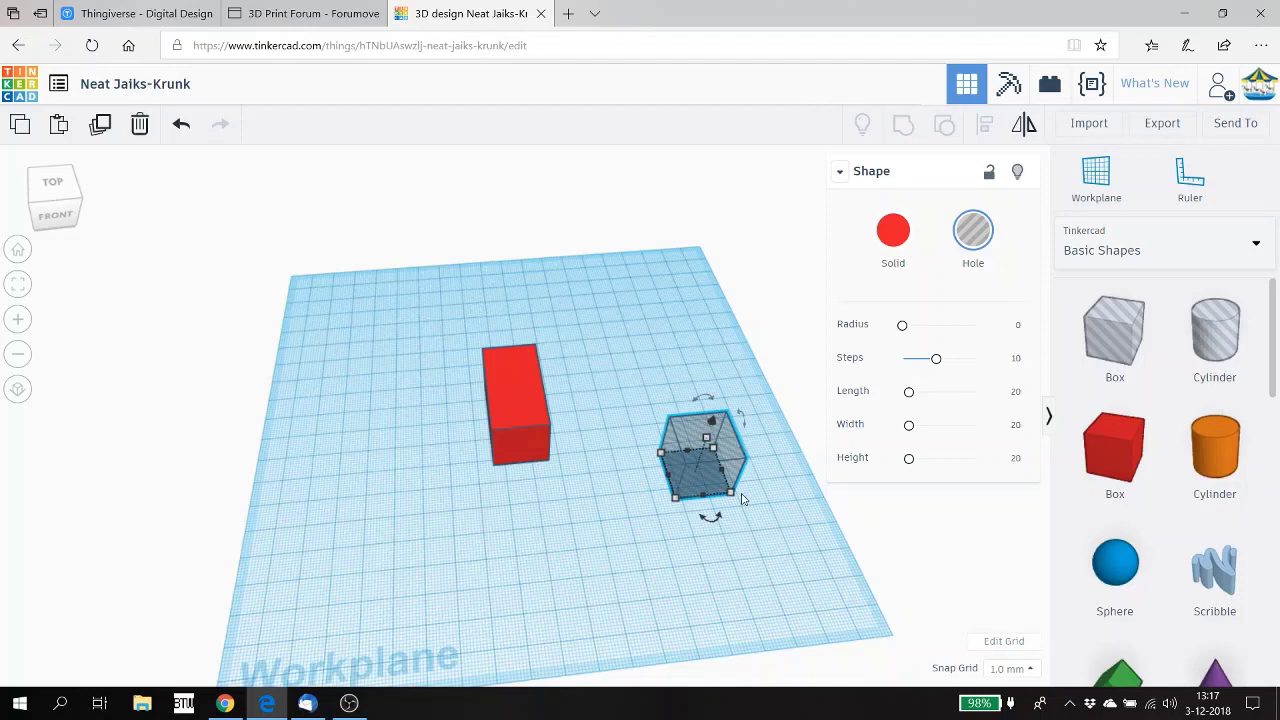
left_click_drag(707, 522, 706, 524)
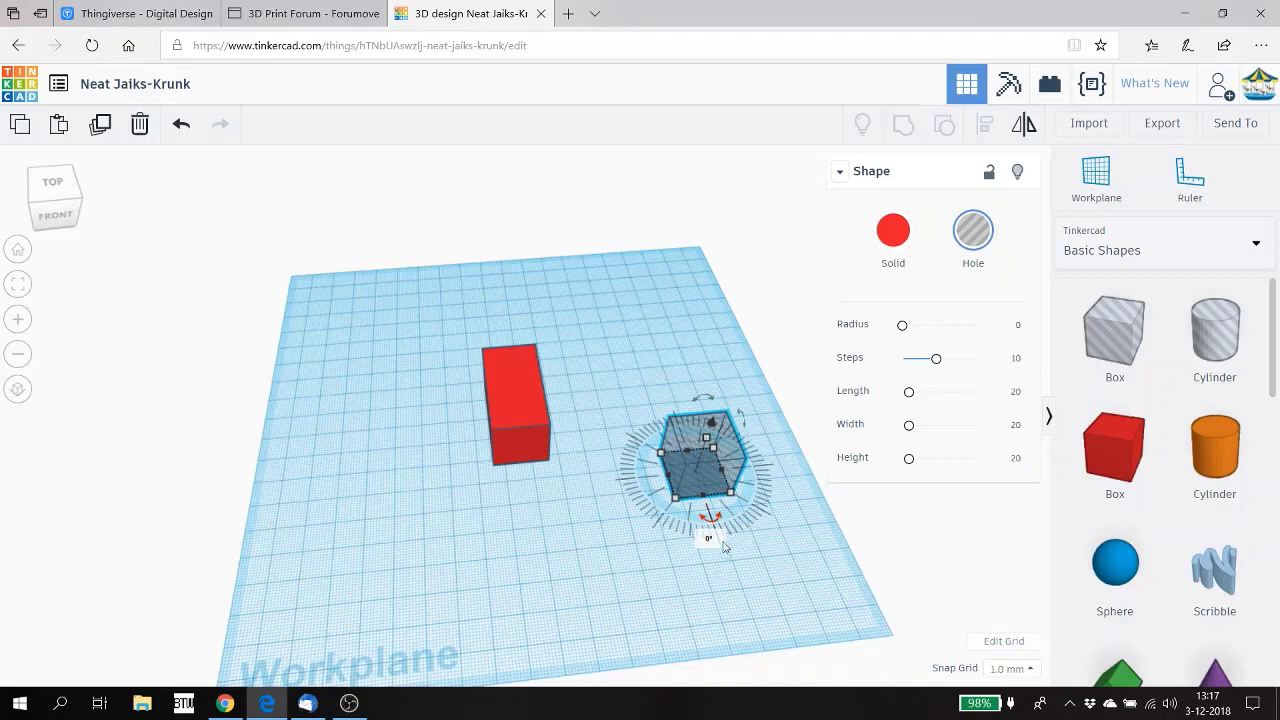
left_click(708, 538)
type("45")
key("Return")
left_click(745, 594)
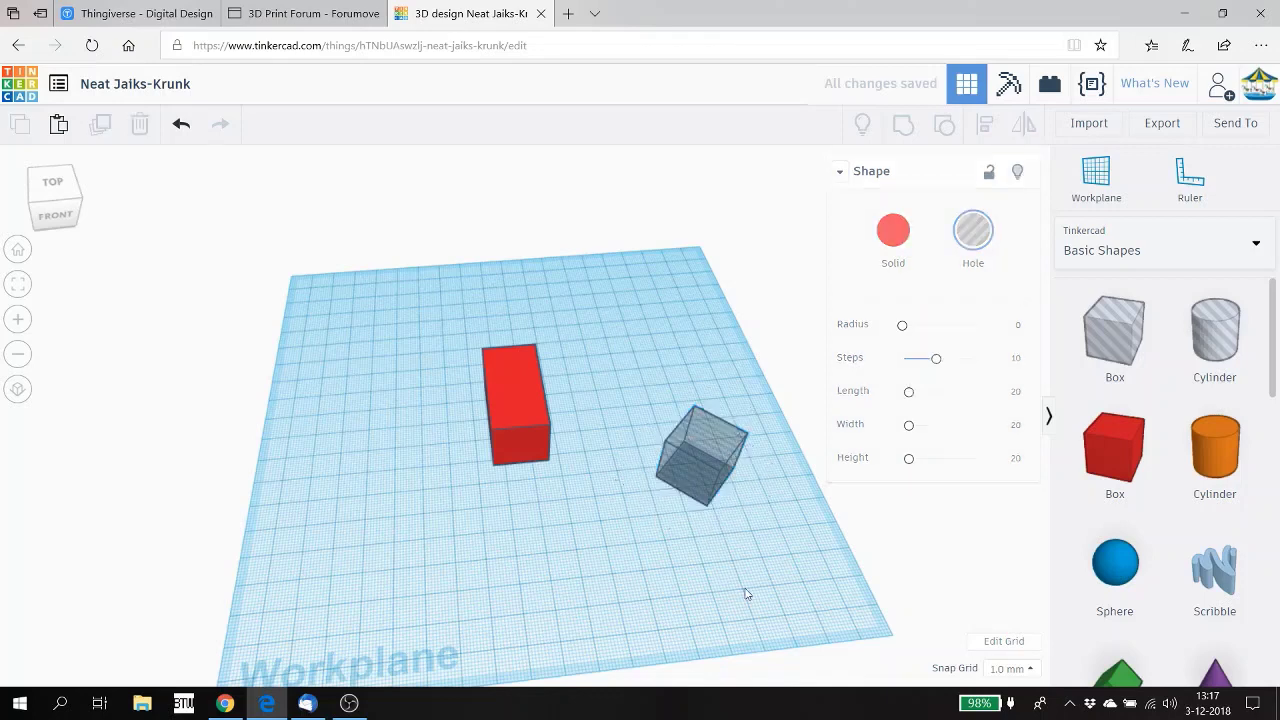
Move the rotated hole box onto the red block's front right corner and group both shapes to bevel that corner.
left_click_drag(696, 474, 549, 463)
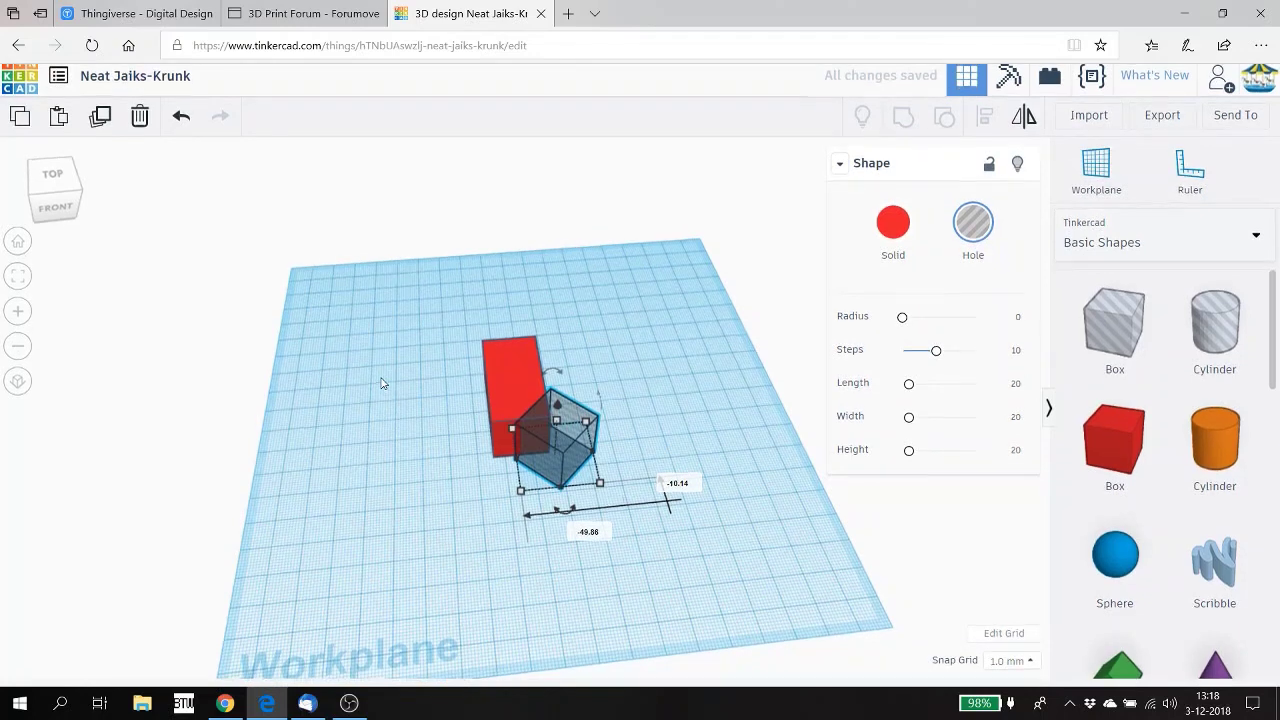
left_click_drag(371, 306, 649, 541)
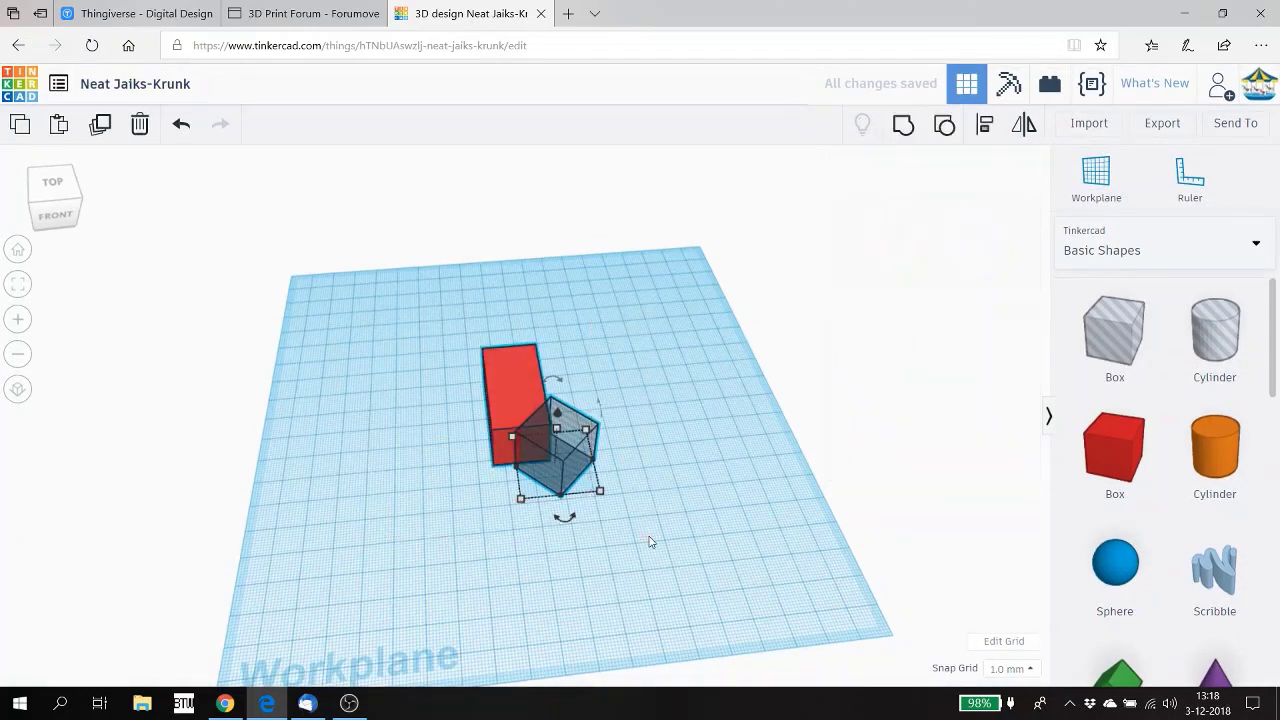
left_click(903, 131)
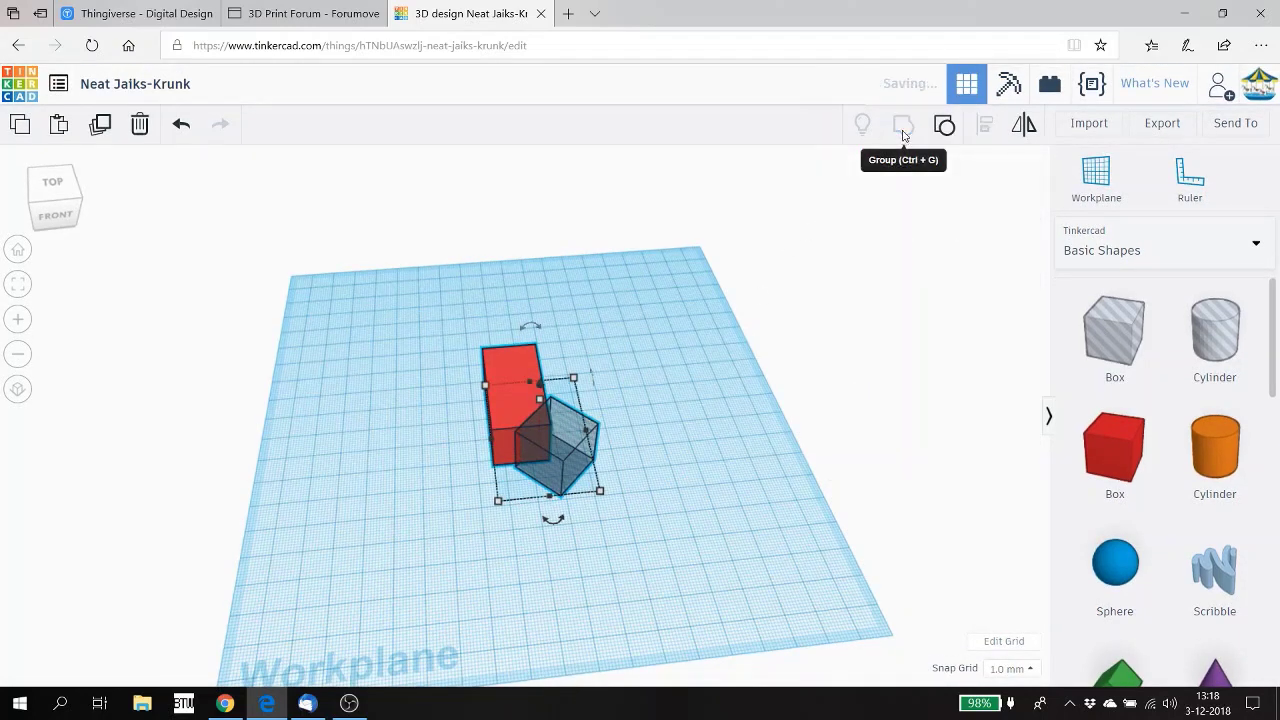
left_click(697, 567)
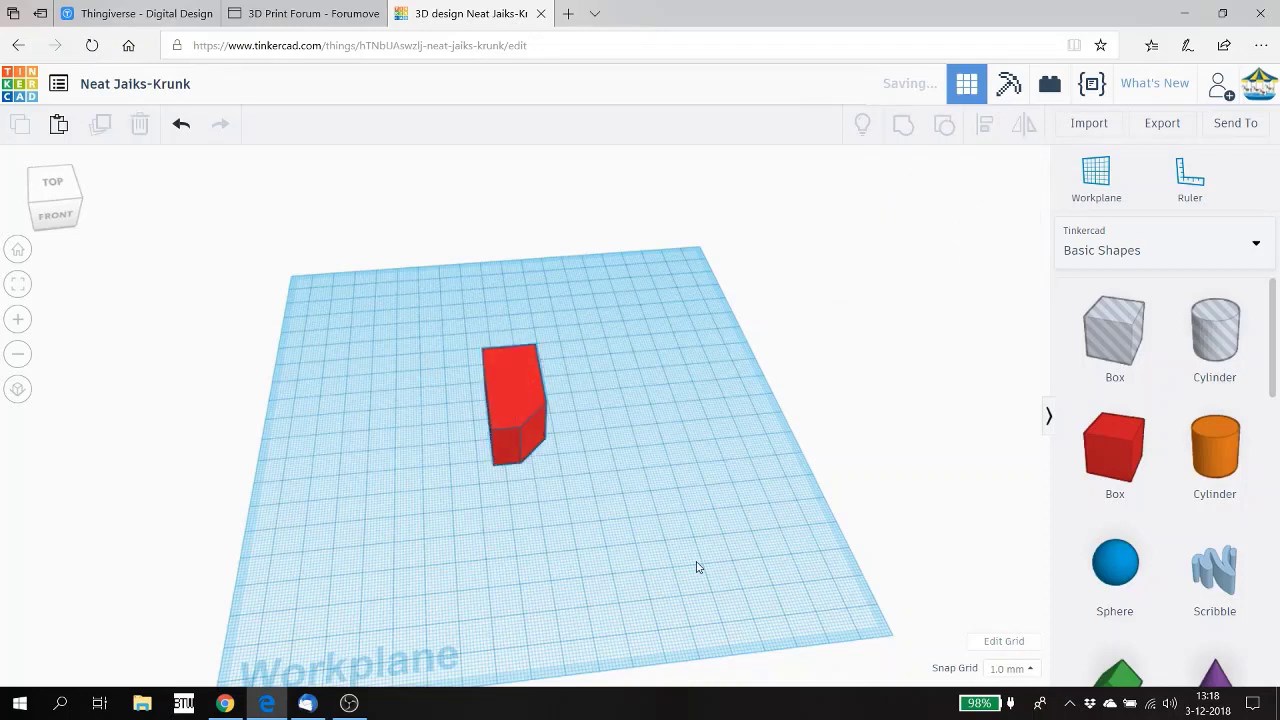